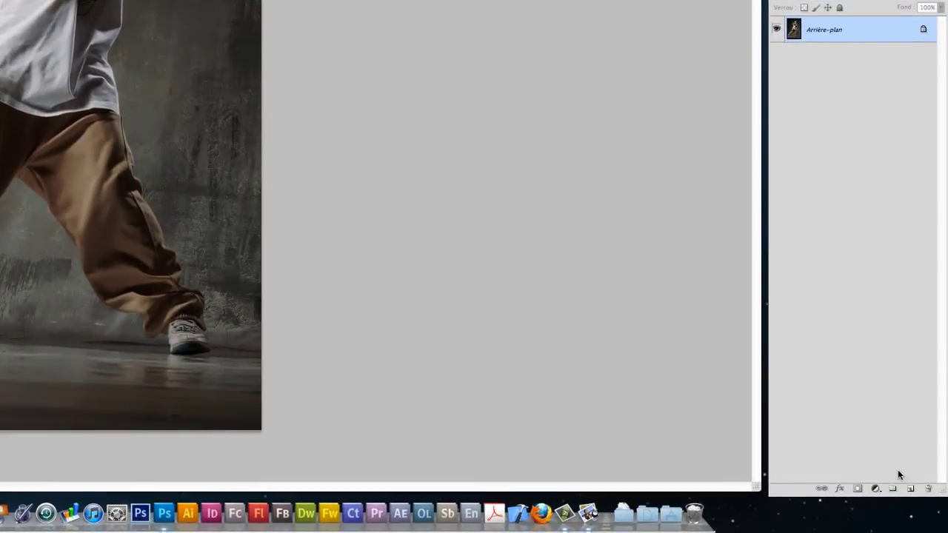
Step: Create a new layer above the background and name it "Effet Glow"
click(911, 491)
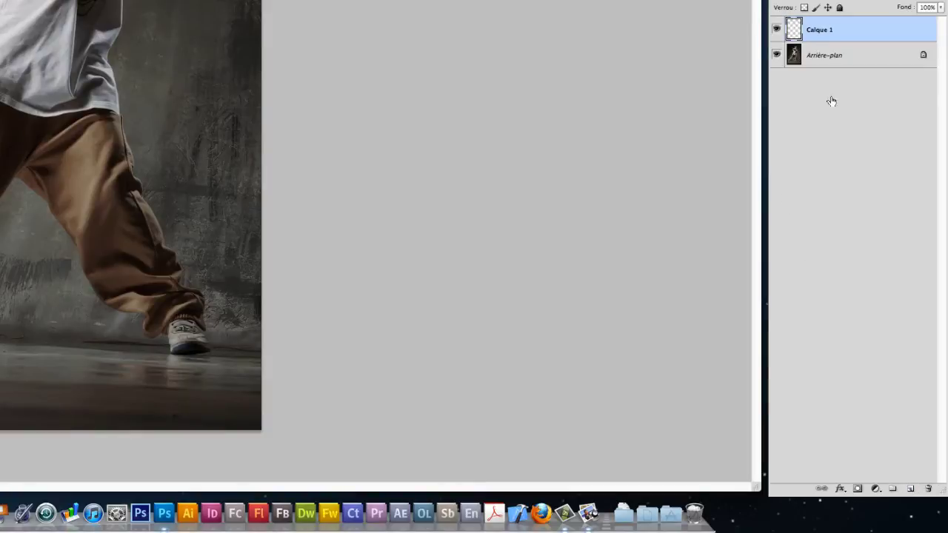
double_click(823, 33)
text(Effet C)
text(low)
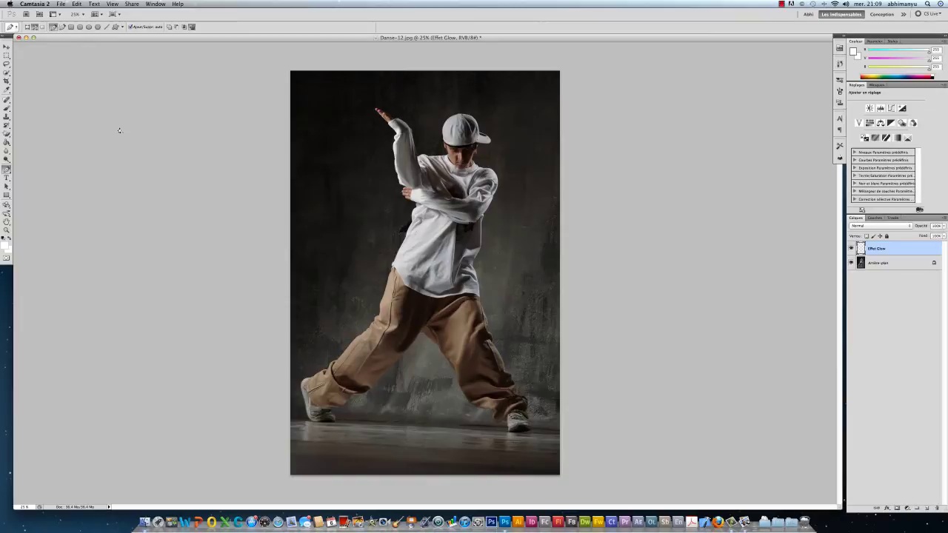
Step: Check the brush's size and hardness and the foreground colour, returning to the Pen tool
key(b)
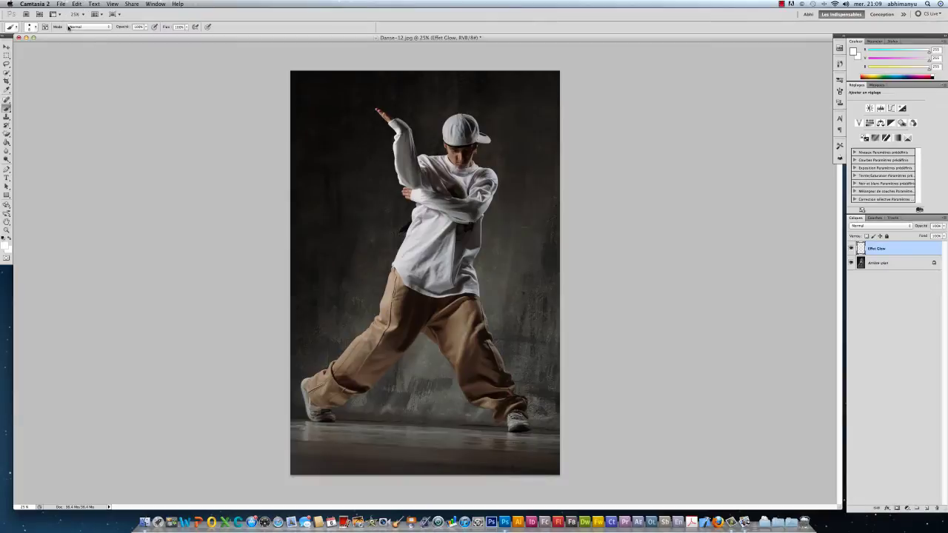
click(34, 28)
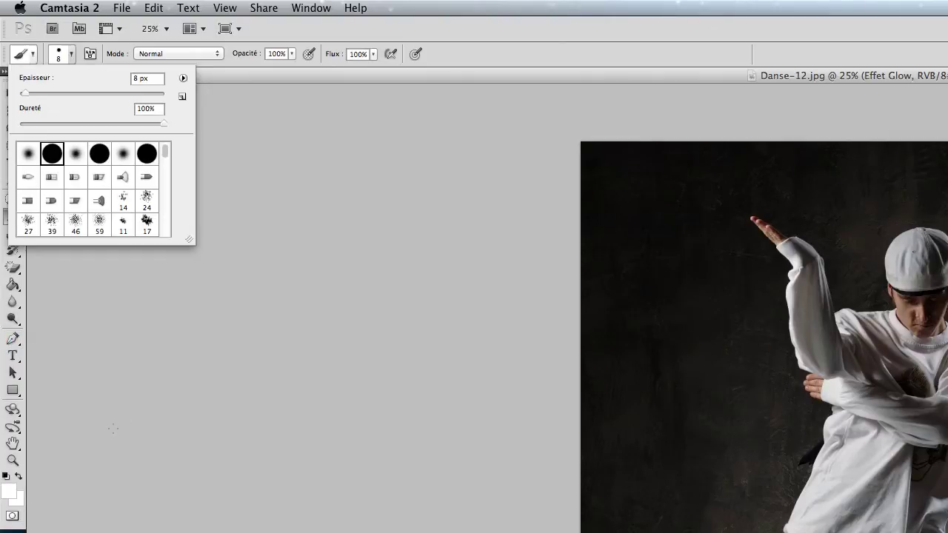
click(113, 429)
key(p)
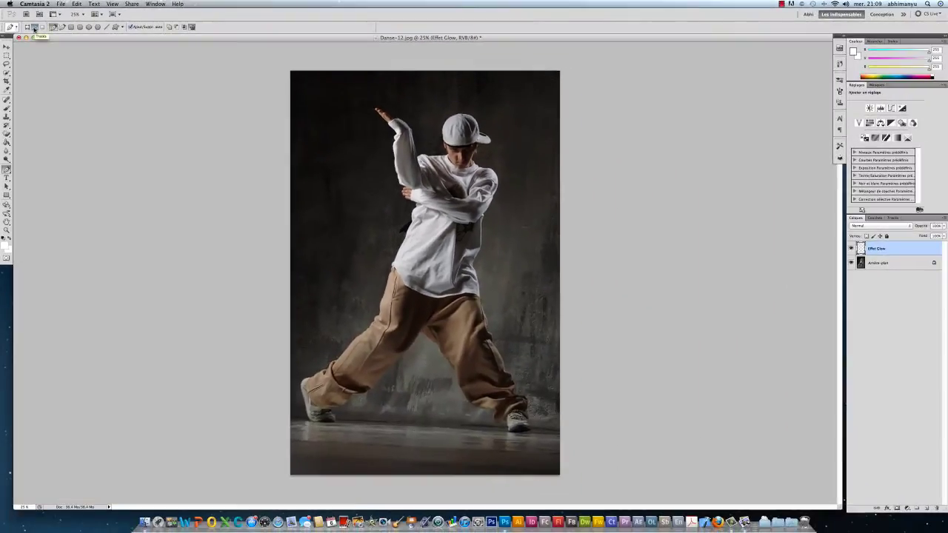
click(6, 247)
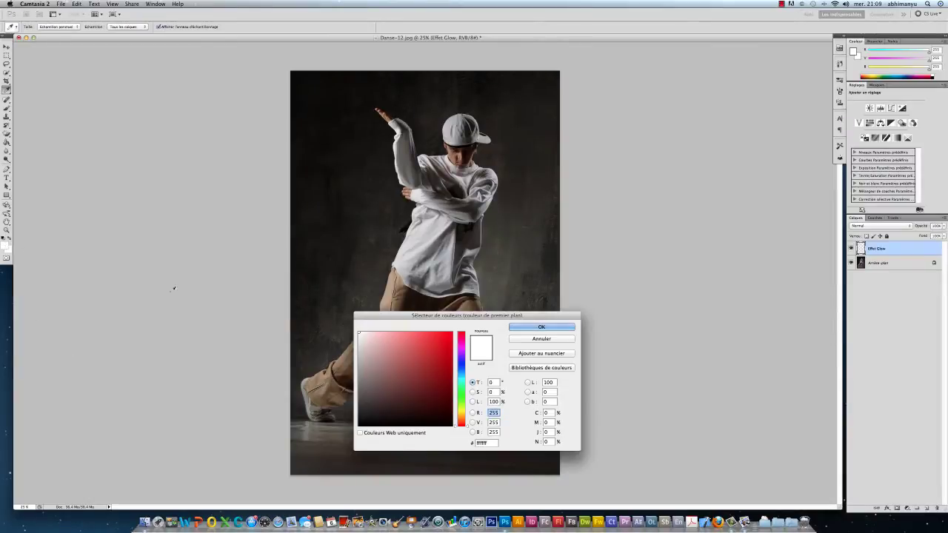
click(560, 328)
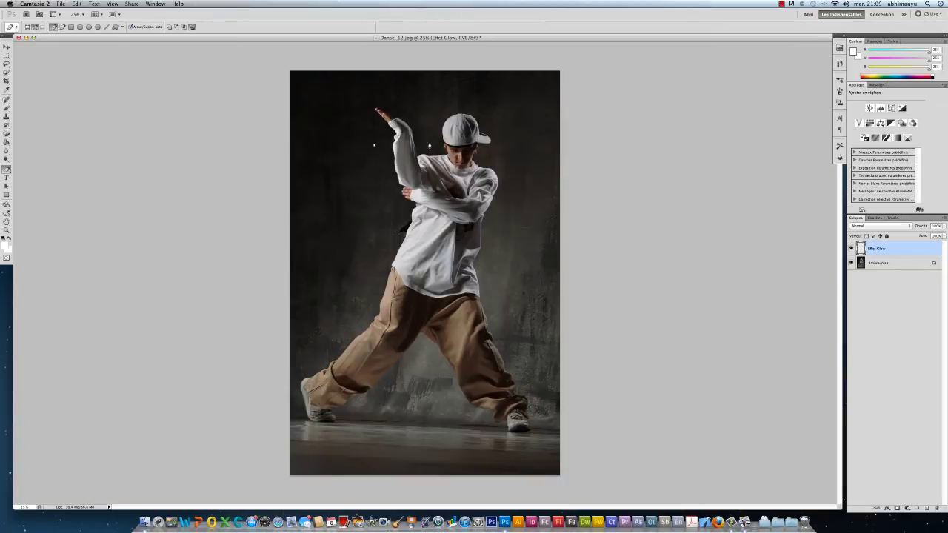
Step: Draw a curved path with the Pen tool, spiralling around the dancer from the raised arm down to the foot
drag(431, 141, 406, 181)
drag(504, 206, 471, 225)
drag(396, 225, 413, 240)
drag(492, 263, 469, 286)
drag(370, 285, 385, 304)
drag(490, 315, 506, 369)
drag(450, 394, 468, 403)
drag(530, 394, 540, 414)
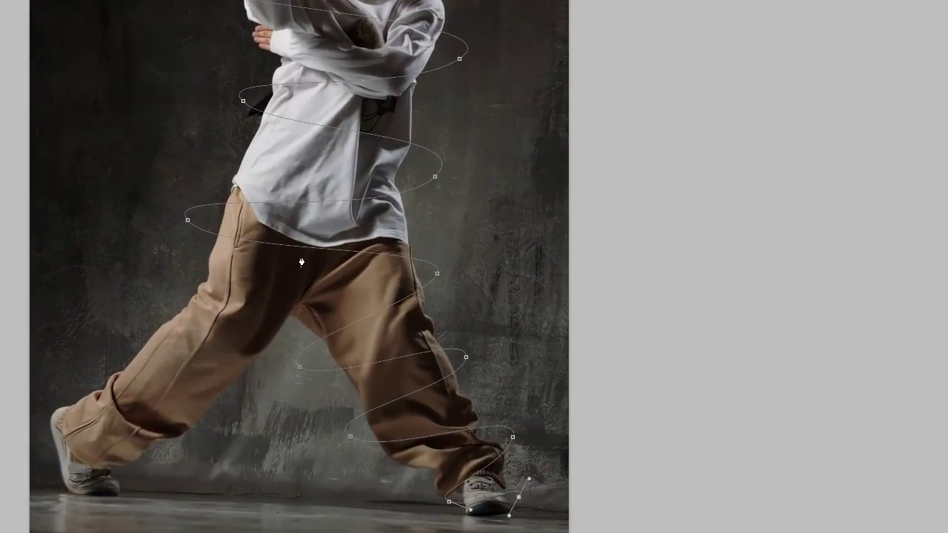
Step: Stroke the spiral path with the brush (Forme), with simulated pressure enabled
right_click(350, 255)
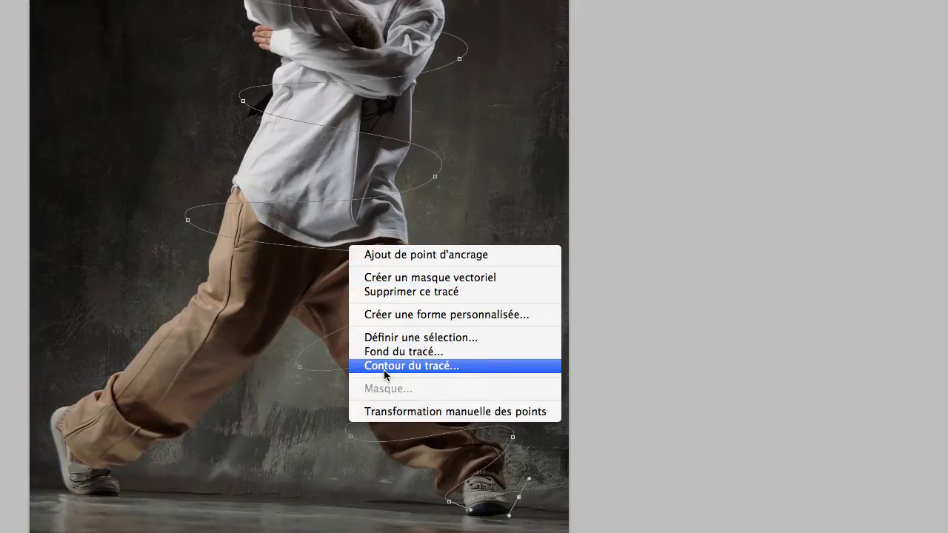
click(494, 368)
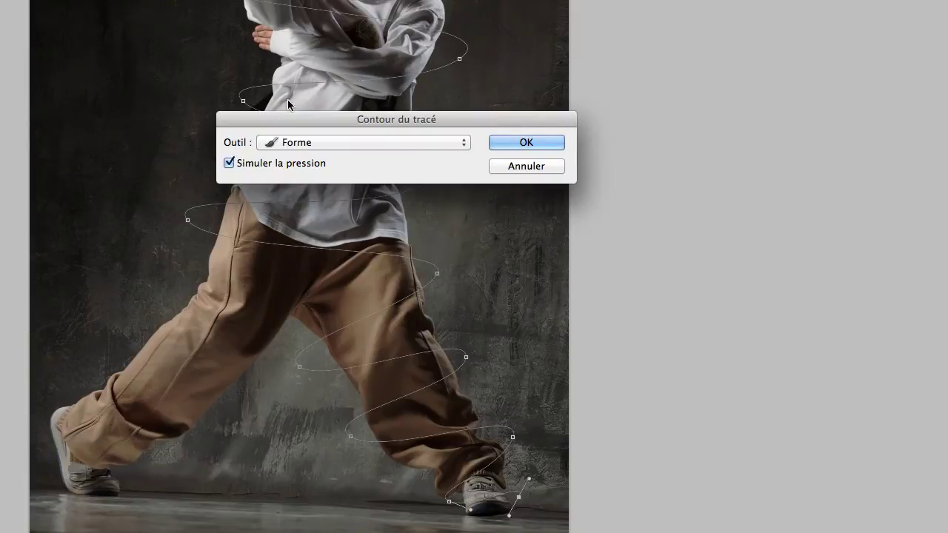
click(277, 147)
click(316, 145)
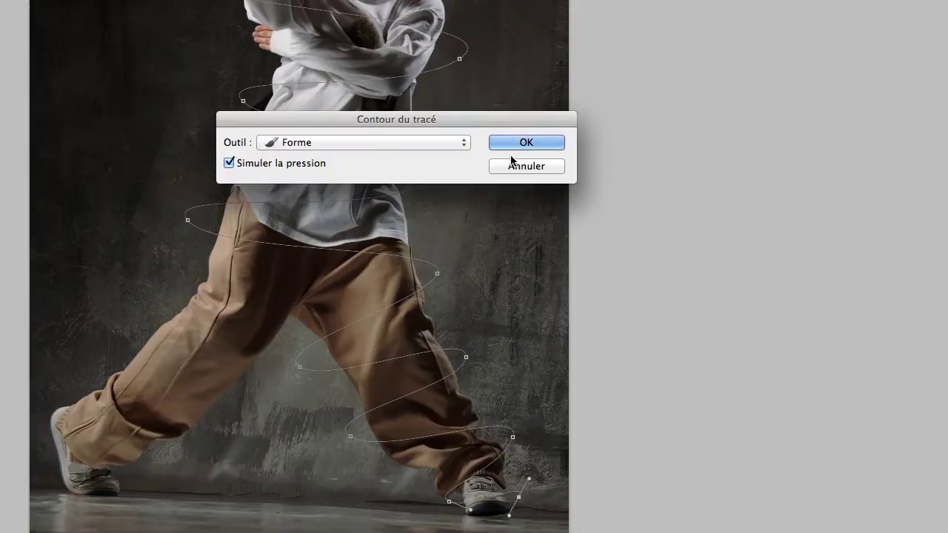
click(537, 144)
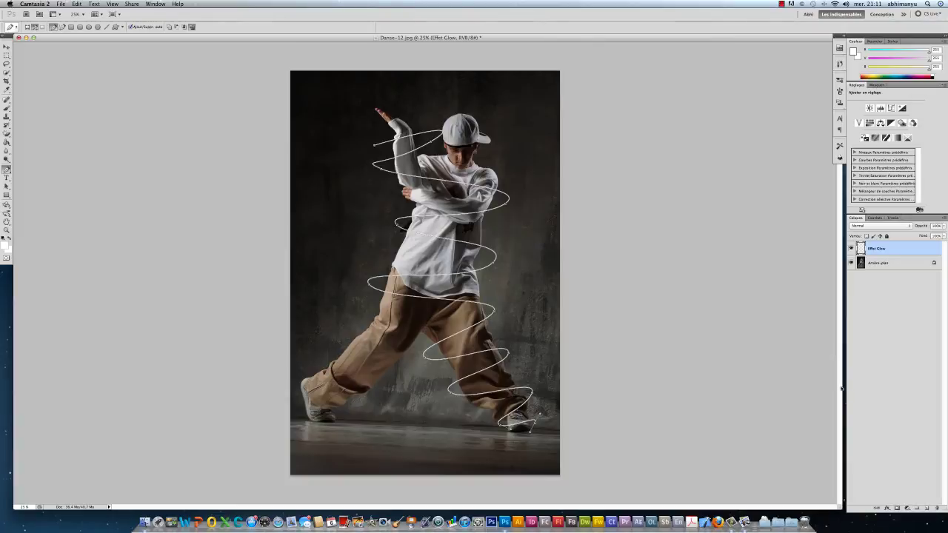
Step: Add an outer glow (Lueur externe) to the Effet Glow layer in purple #a508ff
click(889, 508)
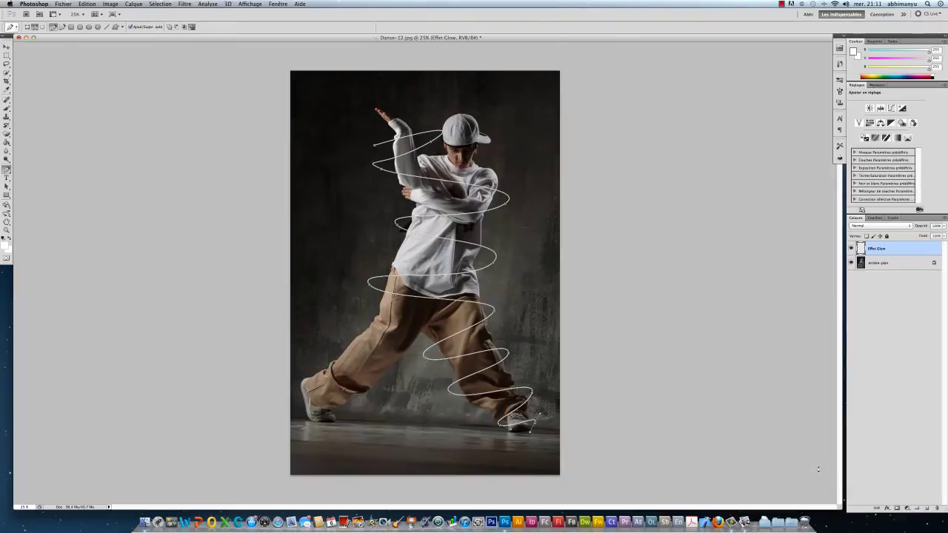
click(888, 508)
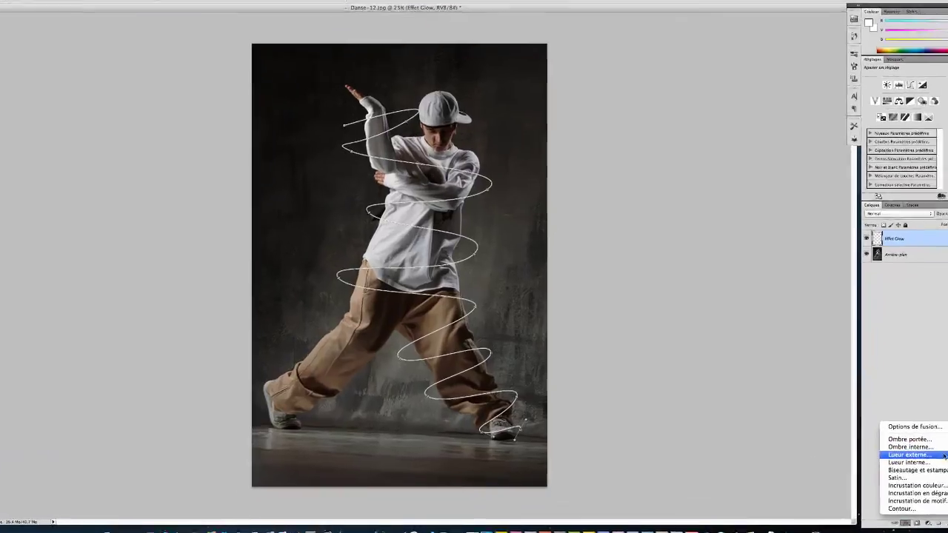
click(945, 455)
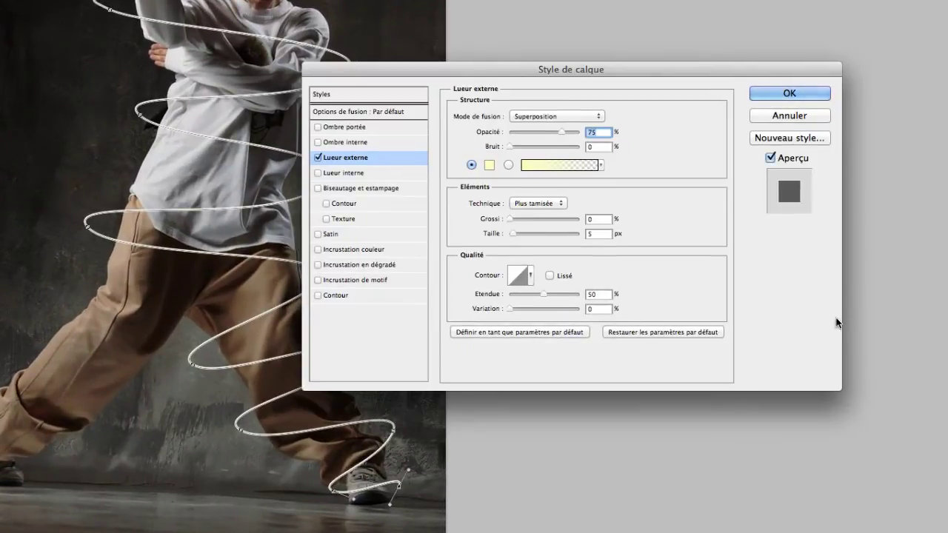
click(488, 166)
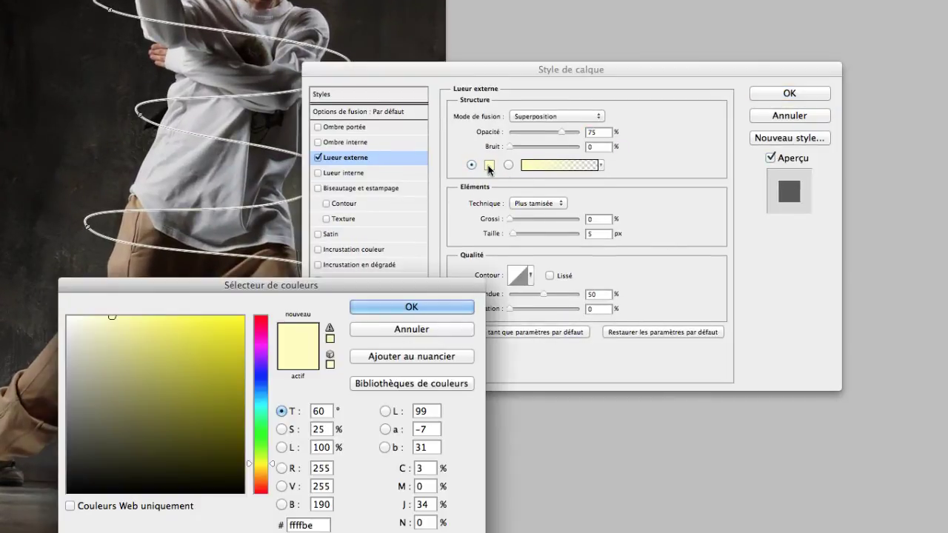
click(262, 357)
click(238, 317)
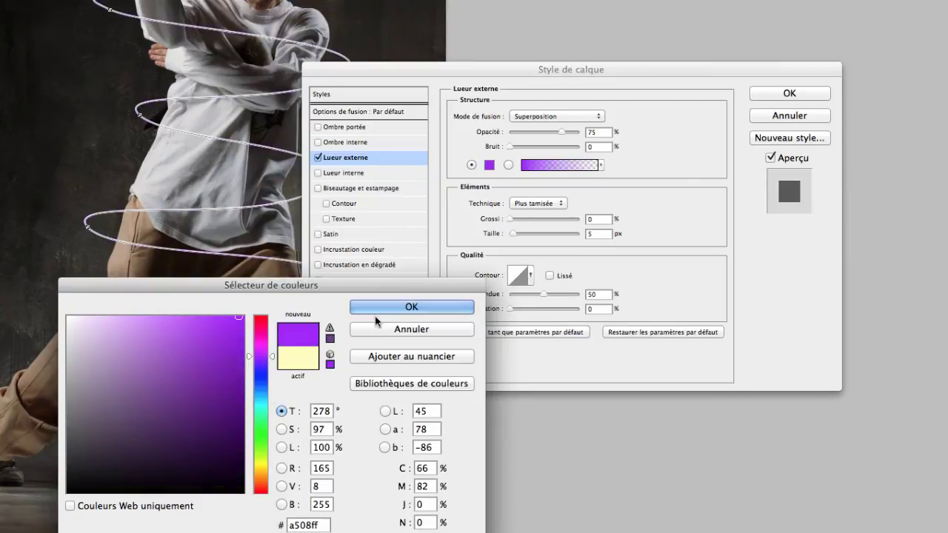
click(403, 308)
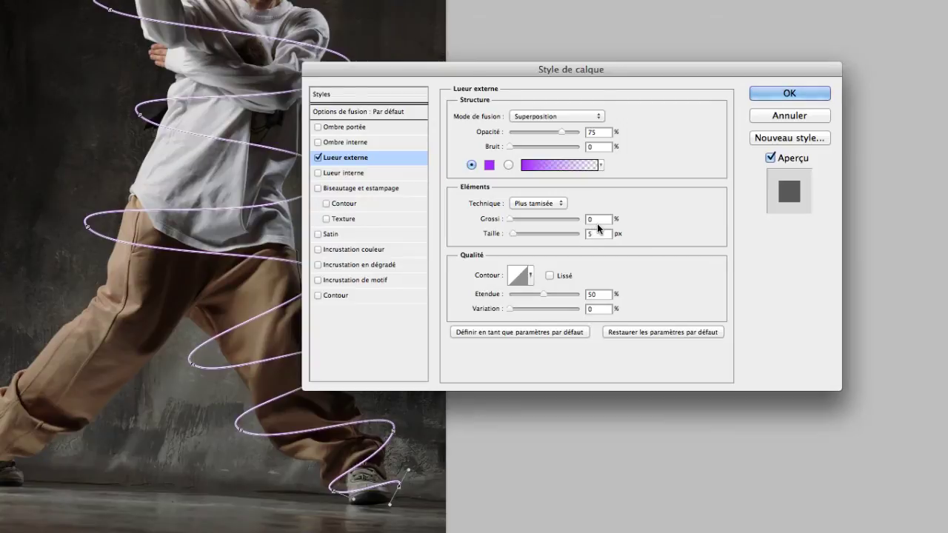
Step: Set the outer glow's spread (Grossi) to 10% and its size (Taille) to 10 px
drag(600, 219, 564, 225)
text(10)
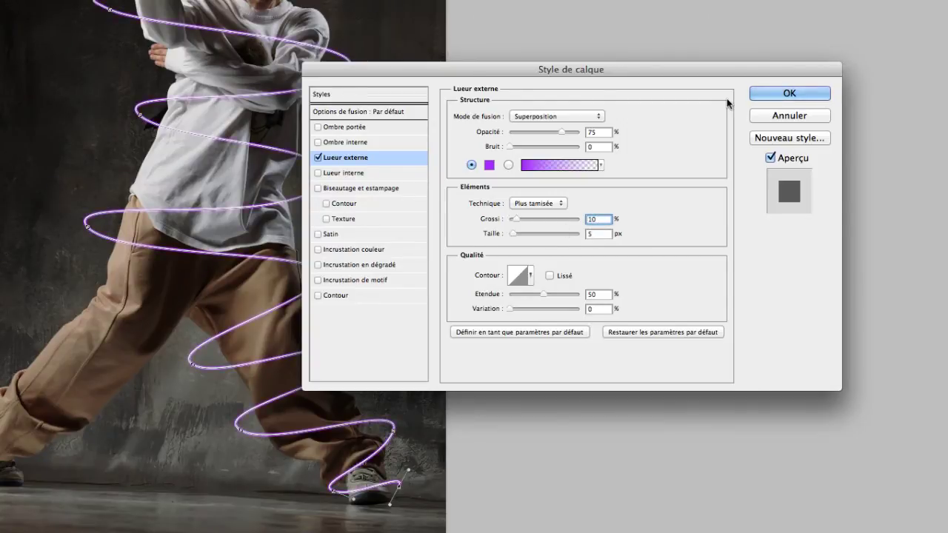
key(Tab)
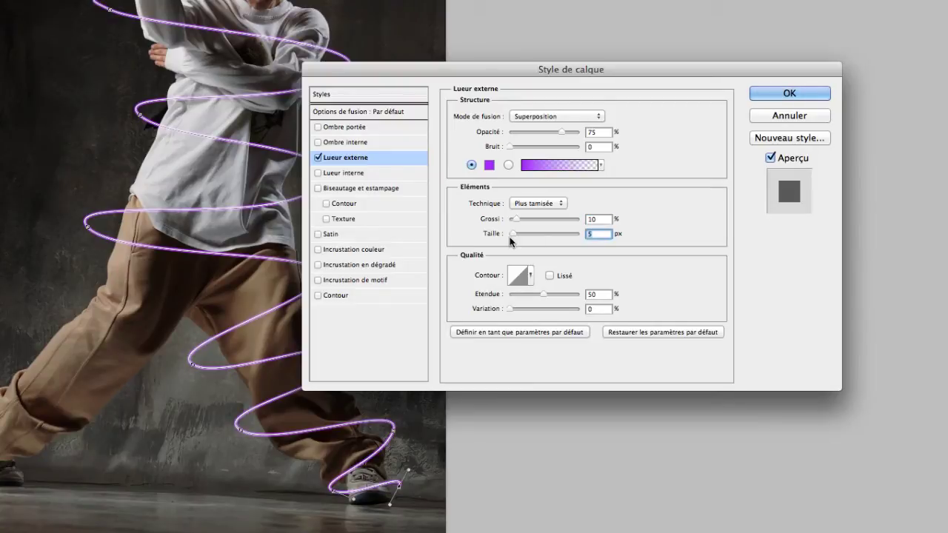
text(10)
Step: Apply the convex quarter-round preset contour to the outer glow and set its range (Etendue) to 70%
click(525, 279)
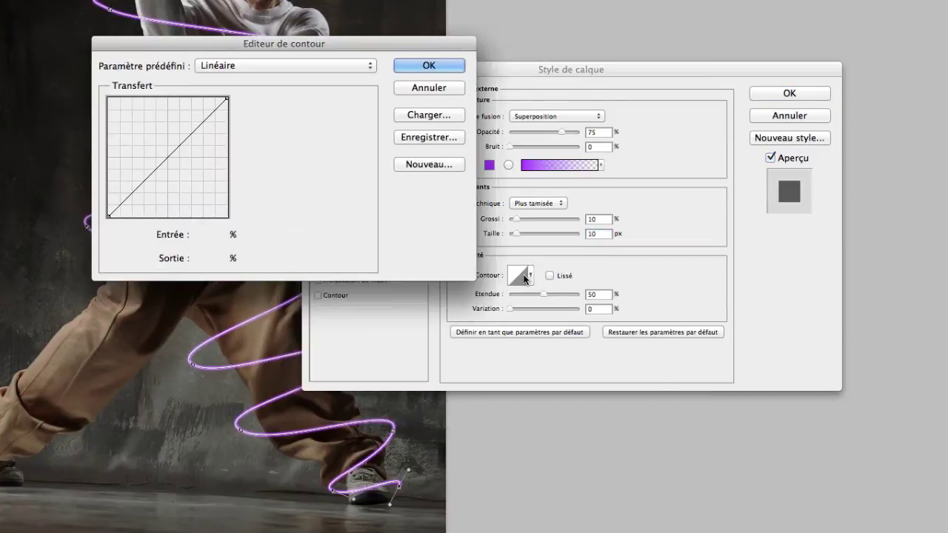
click(439, 92)
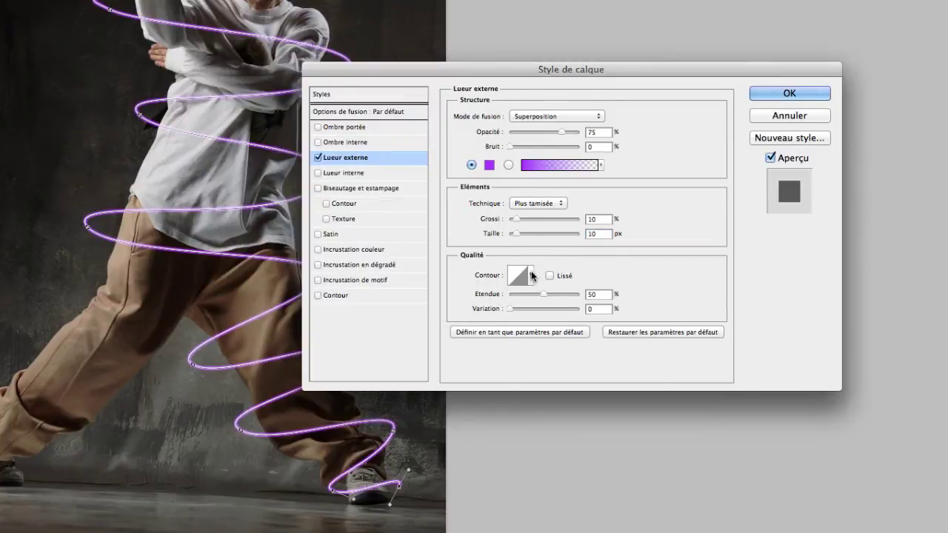
click(530, 275)
click(453, 328)
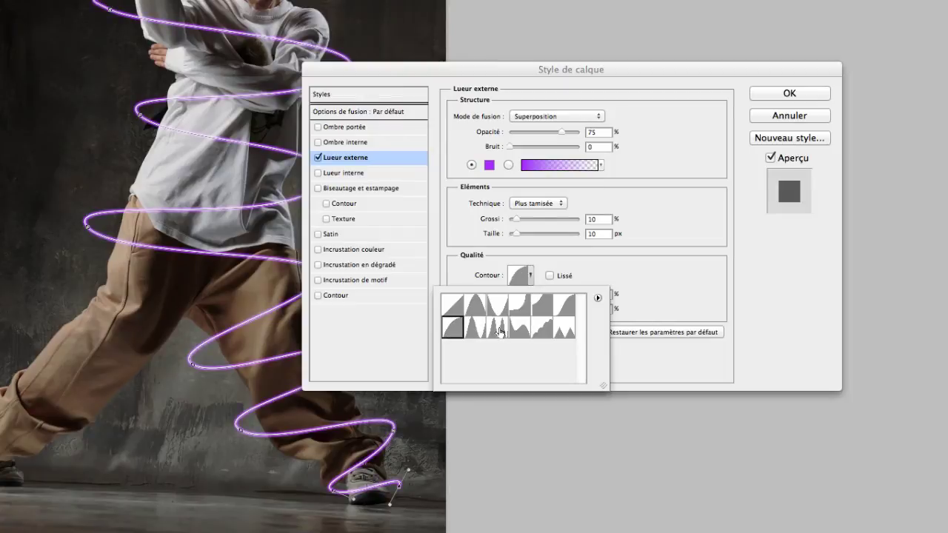
click(652, 292)
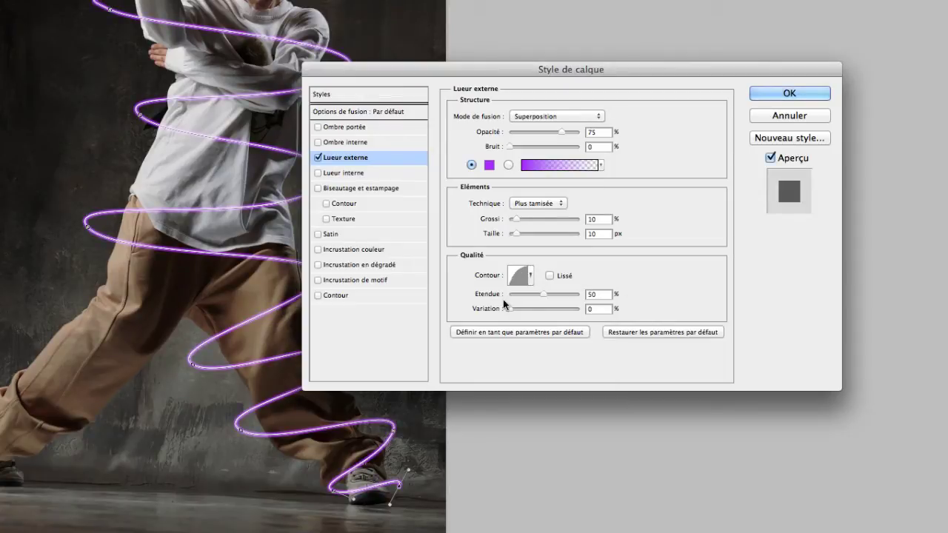
drag(601, 294, 532, 298)
text(70)
Step: Add a drop shadow (Ombre portée) with the Densité couleur – blend mode and purple colour #9914ff
click(378, 128)
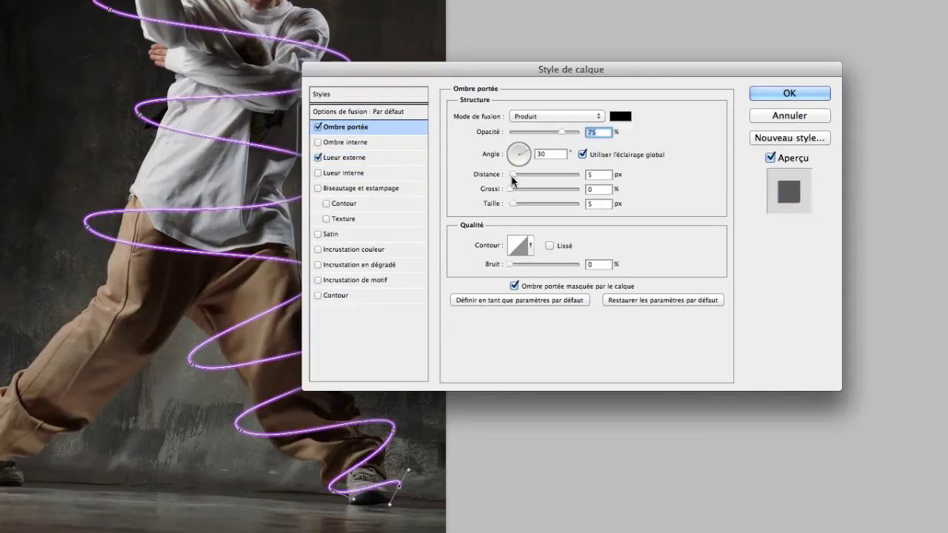
click(572, 116)
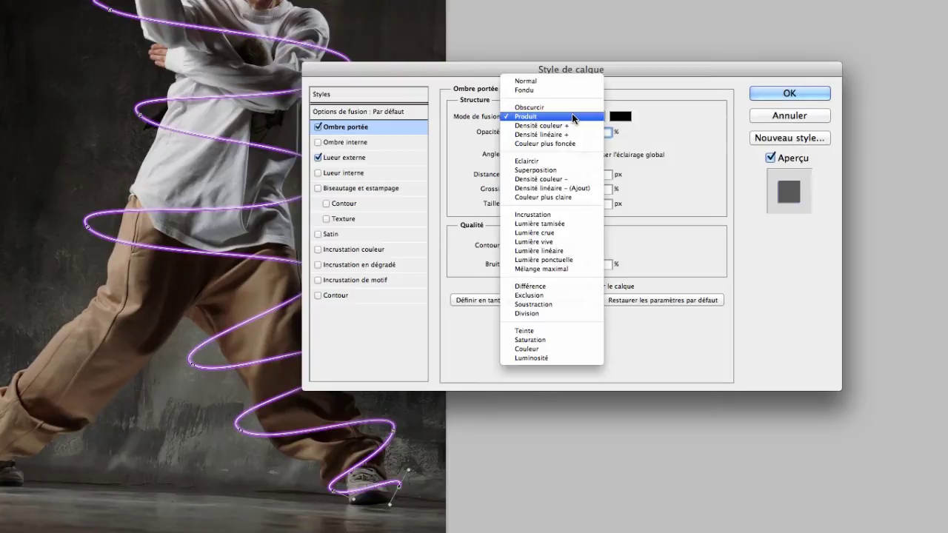
click(586, 179)
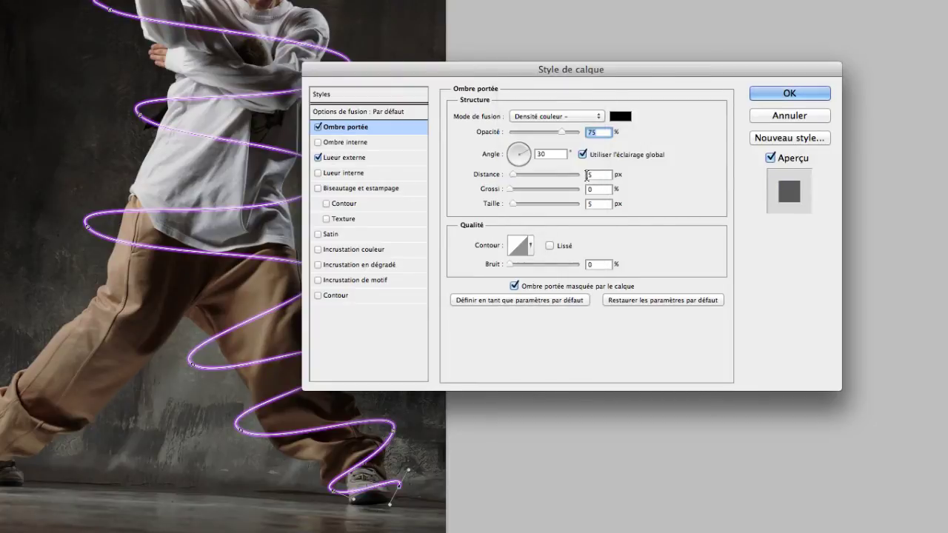
click(614, 122)
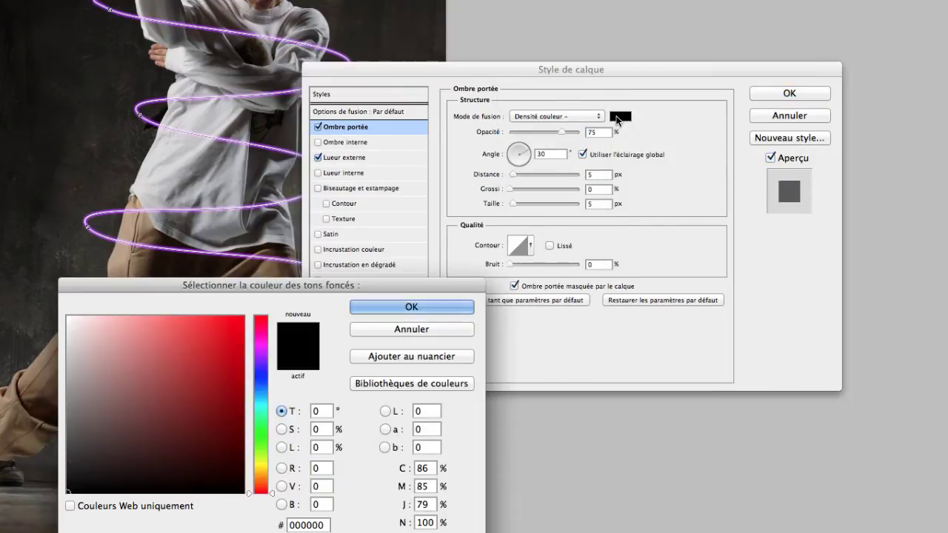
click(260, 358)
click(230, 325)
drag(230, 325, 231, 315)
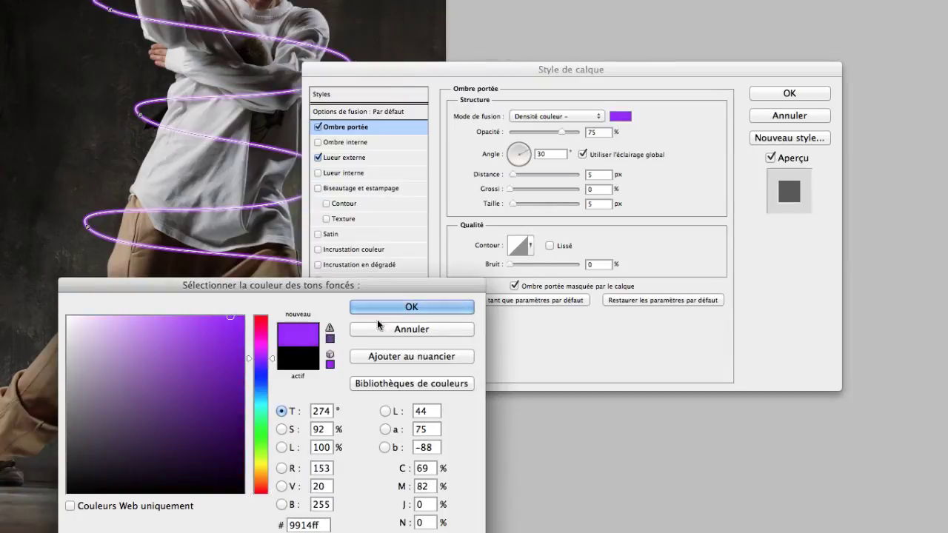
click(400, 307)
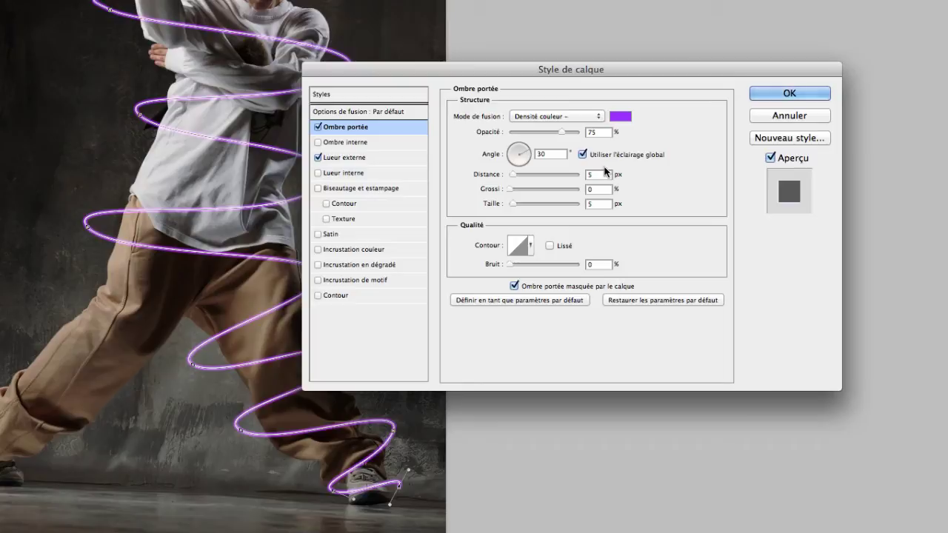
Step: Set the drop shadow's distance to 0 px and apply the convex quarter-round preset contour
drag(598, 175, 403, 172)
text(0)
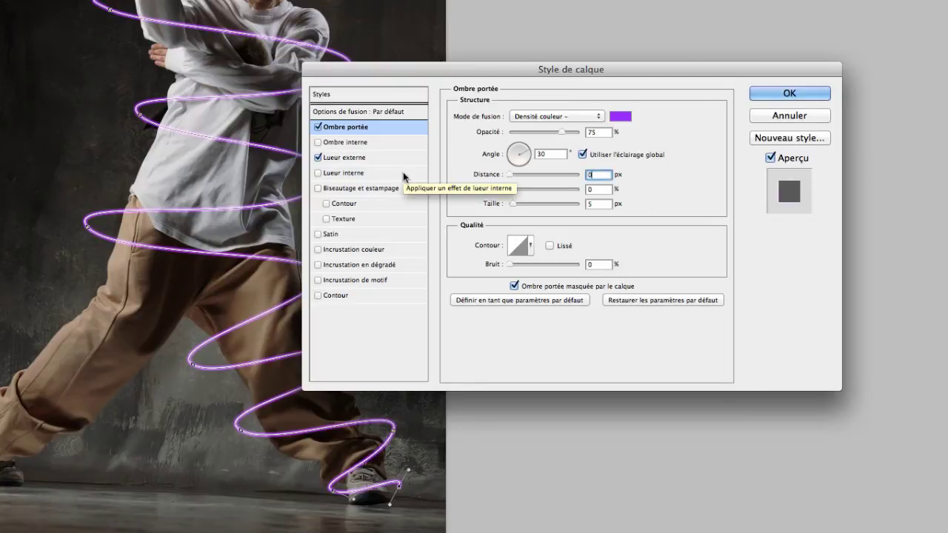
click(530, 245)
click(451, 300)
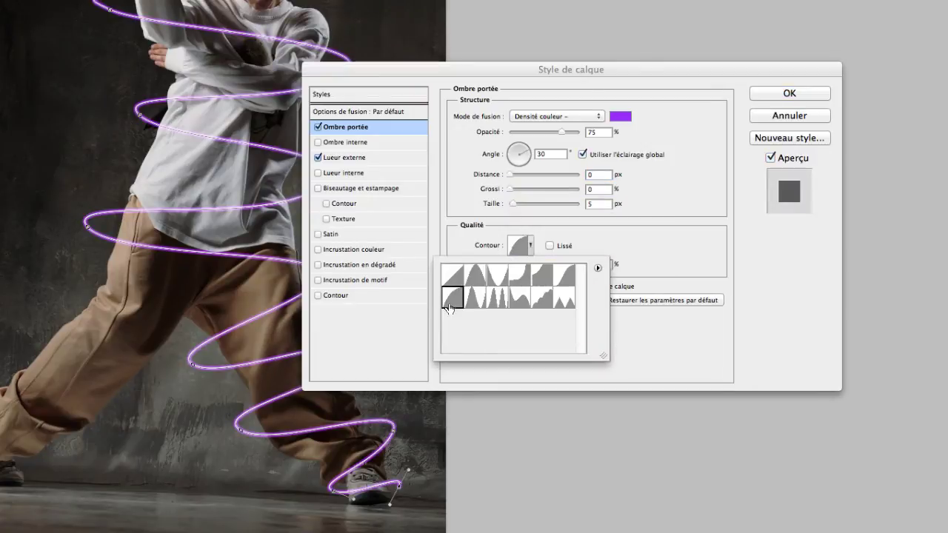
click(697, 235)
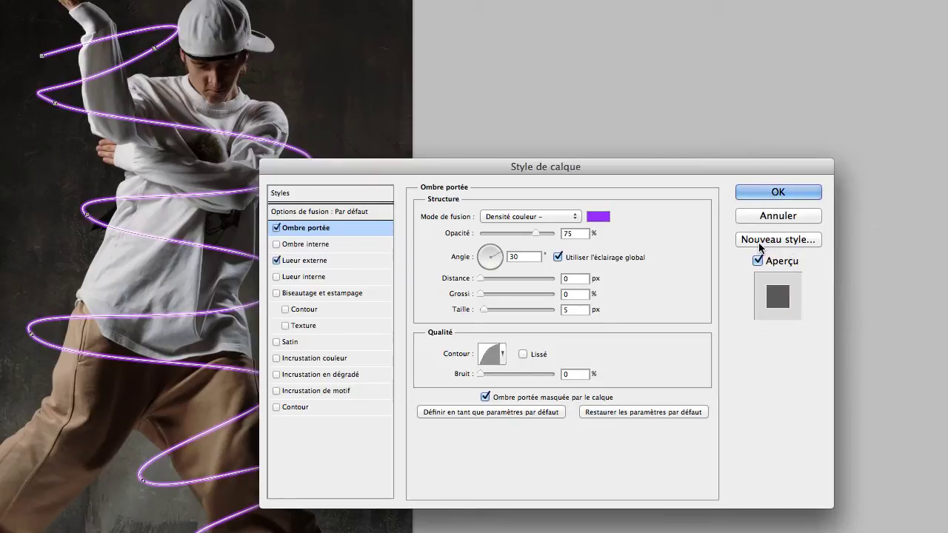
Step: Save the layer effects as a new style named "effet Glow" and apply the layer style settings
click(759, 244)
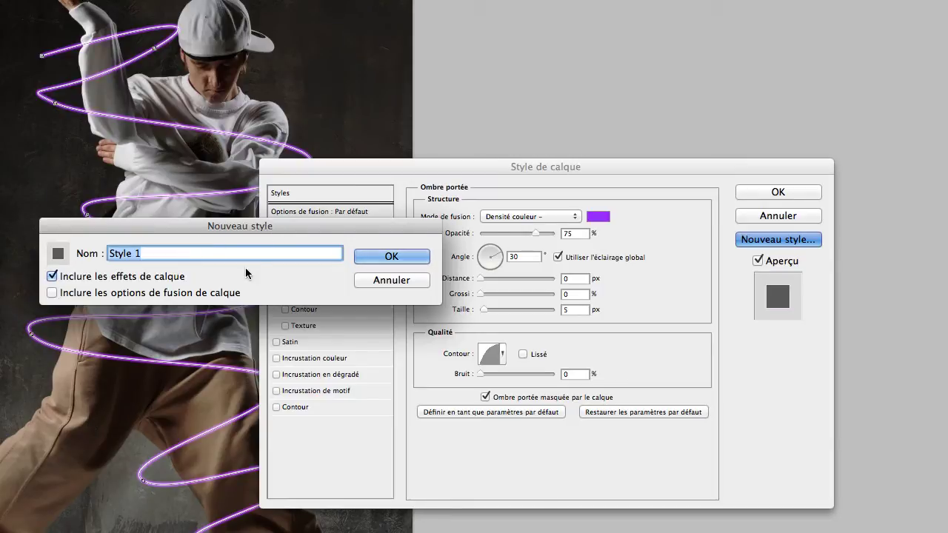
key(BackSpace)
text(effet Glow)
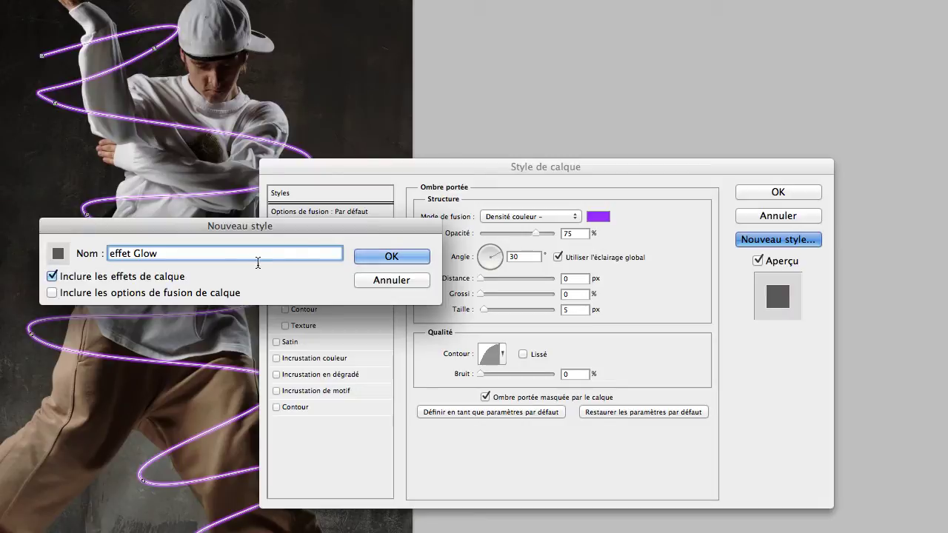
click(375, 253)
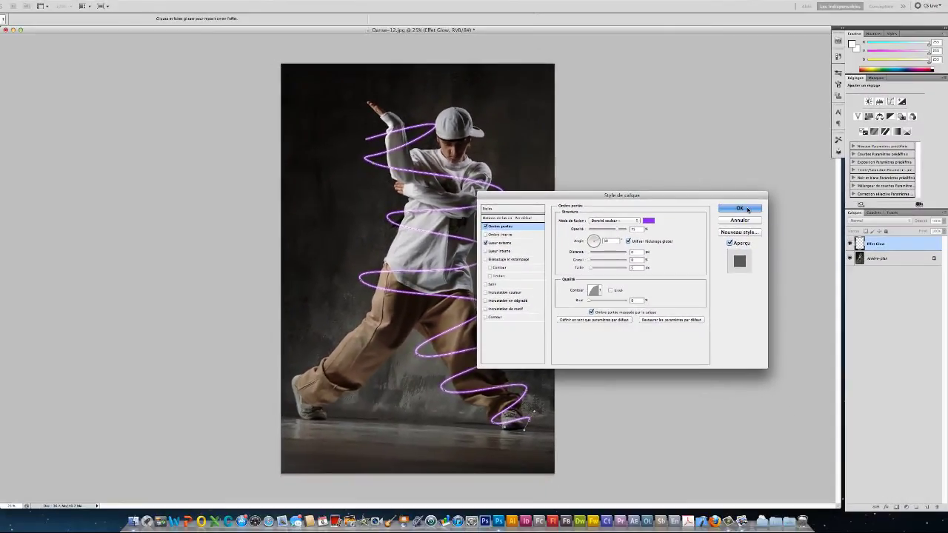
click(790, 197)
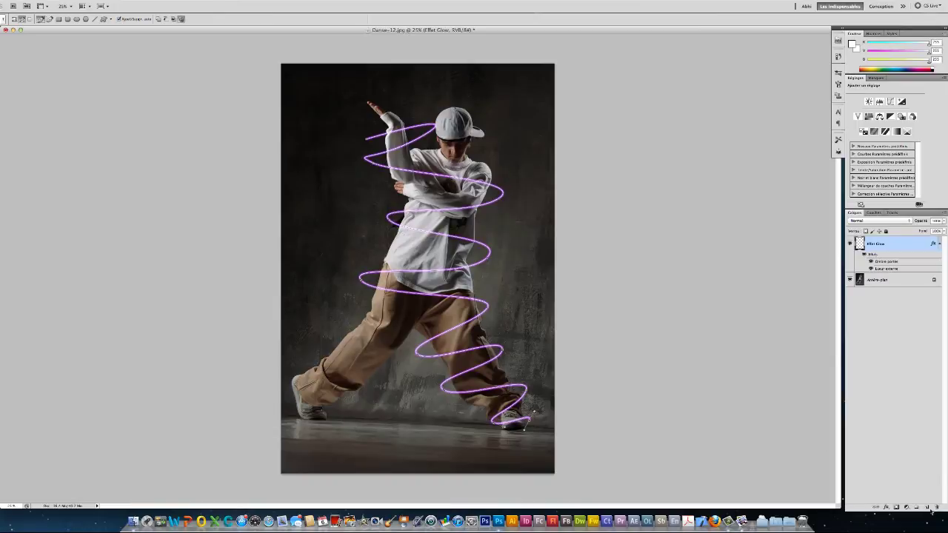
Step: Add a layer mask to the Effet Glow layer and set up a hard round brush for painting on it
click(897, 507)
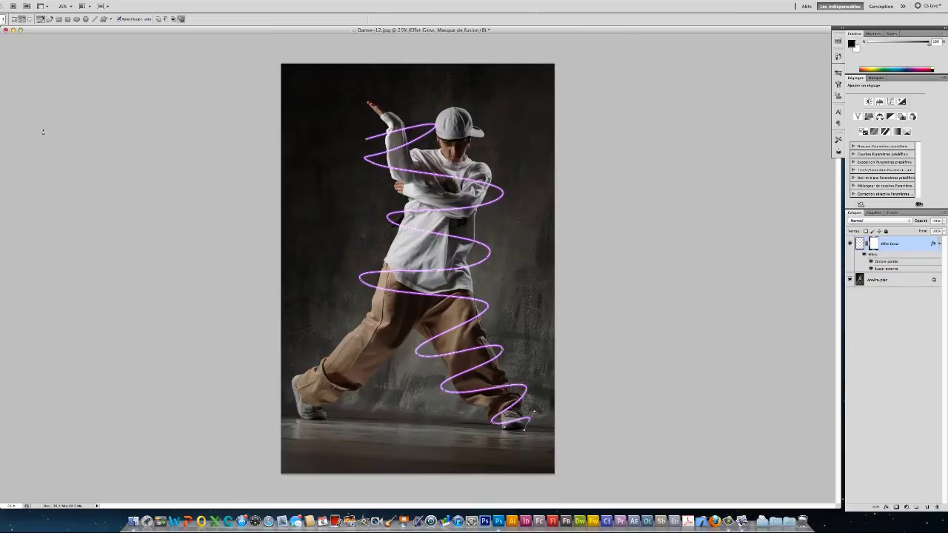
key(b)
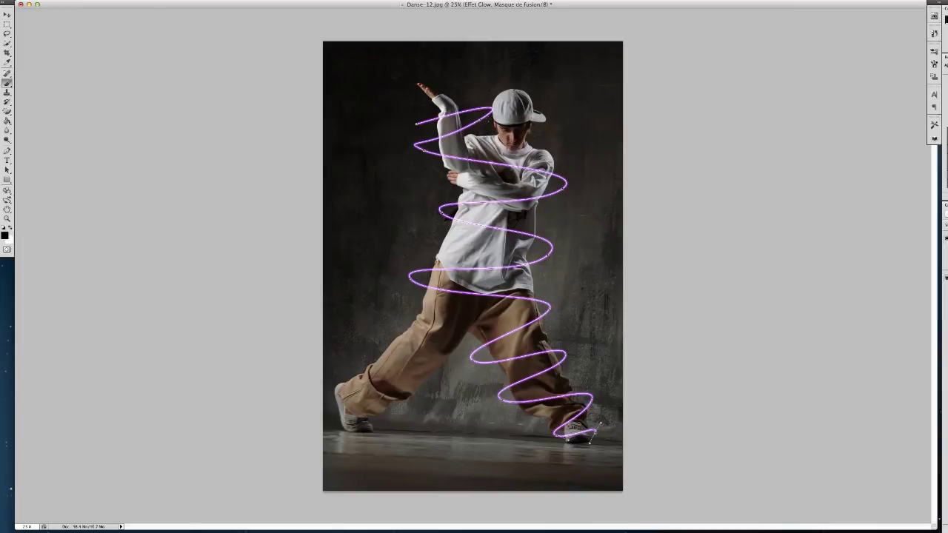
click(7, 220)
drag(385, 157, 431, 176)
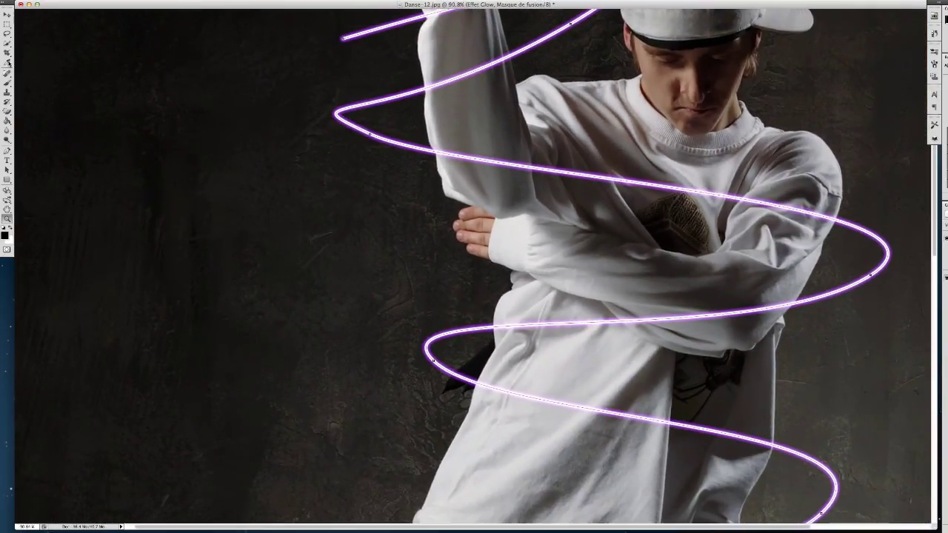
key(v)
drag(696, 56, 590, 247)
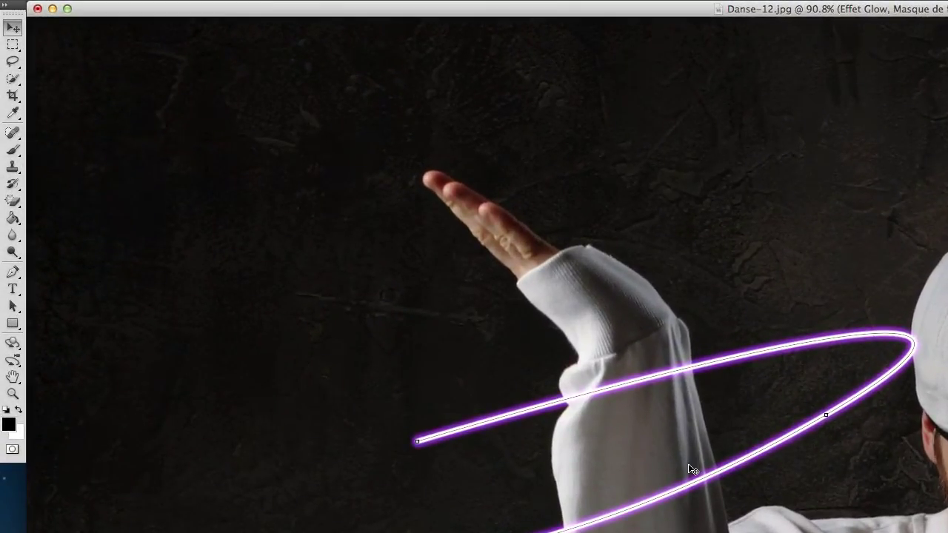
click(13, 150)
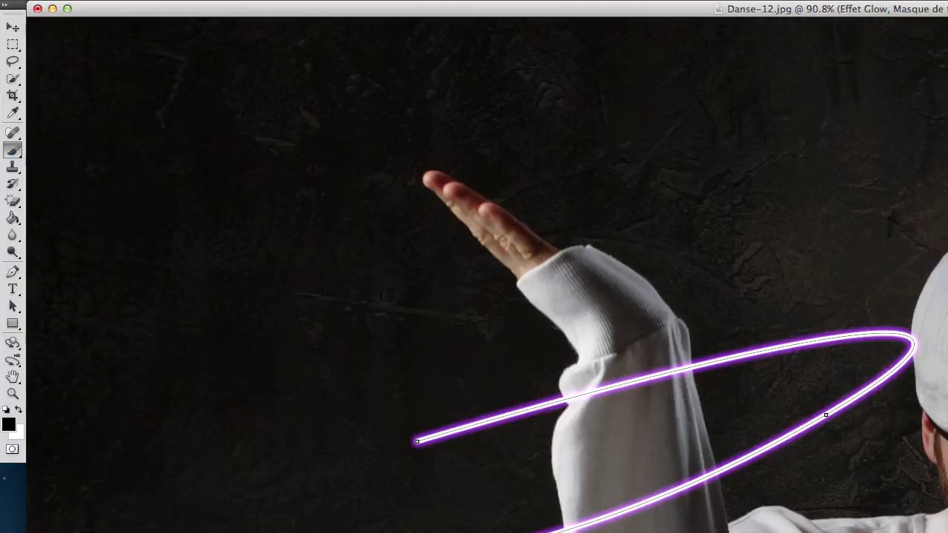
right_click(582, 321)
drag(619, 336, 668, 335)
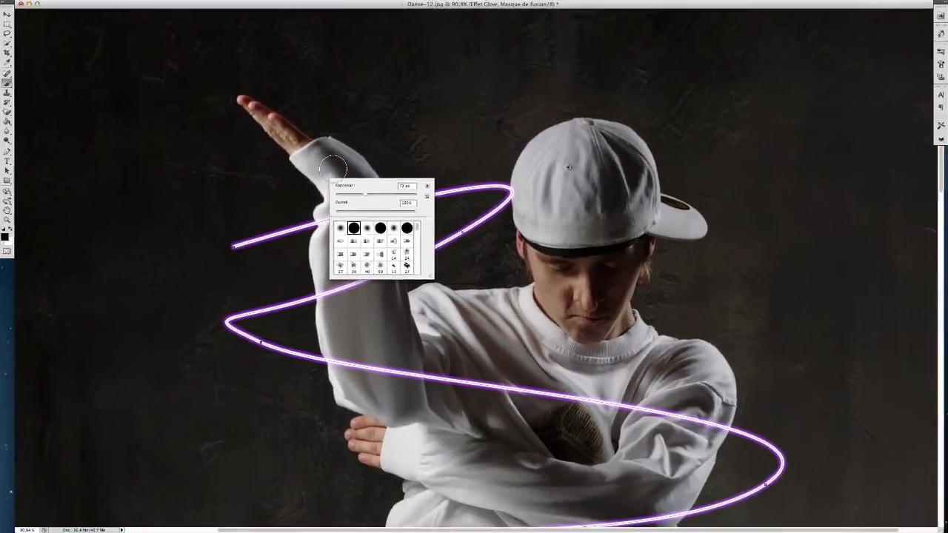
click(594, 304)
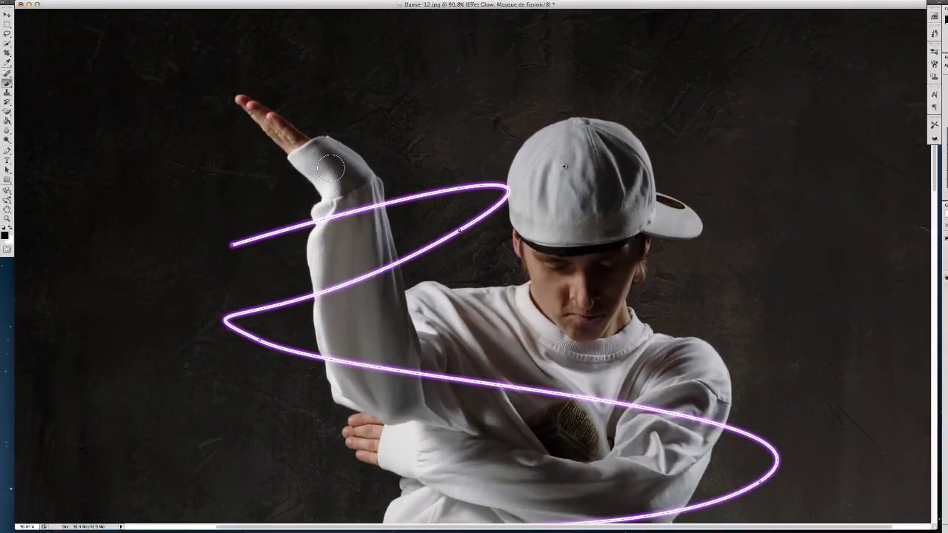
Step: Paint black on the mask to hide the spiral's top strand across the raised forearm, trying white to restore it
drag(323, 218, 362, 207)
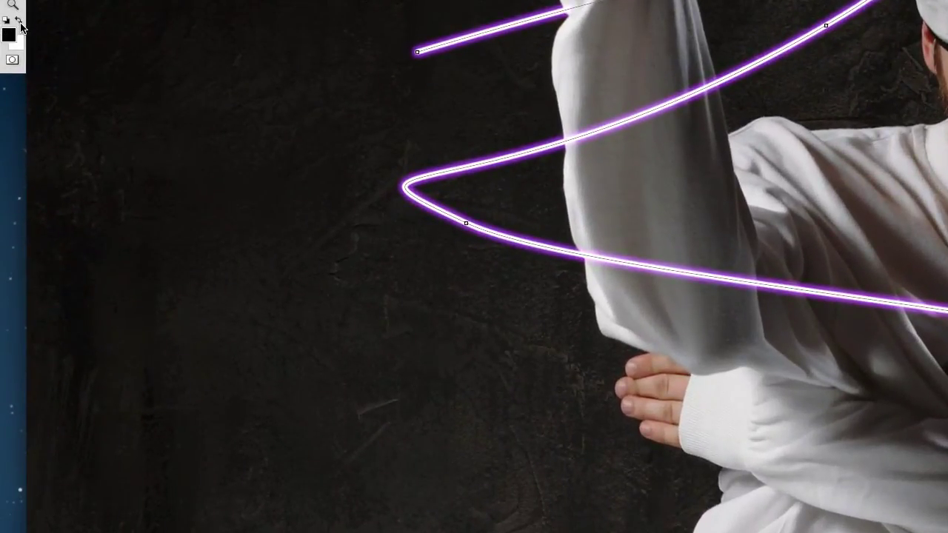
click(20, 22)
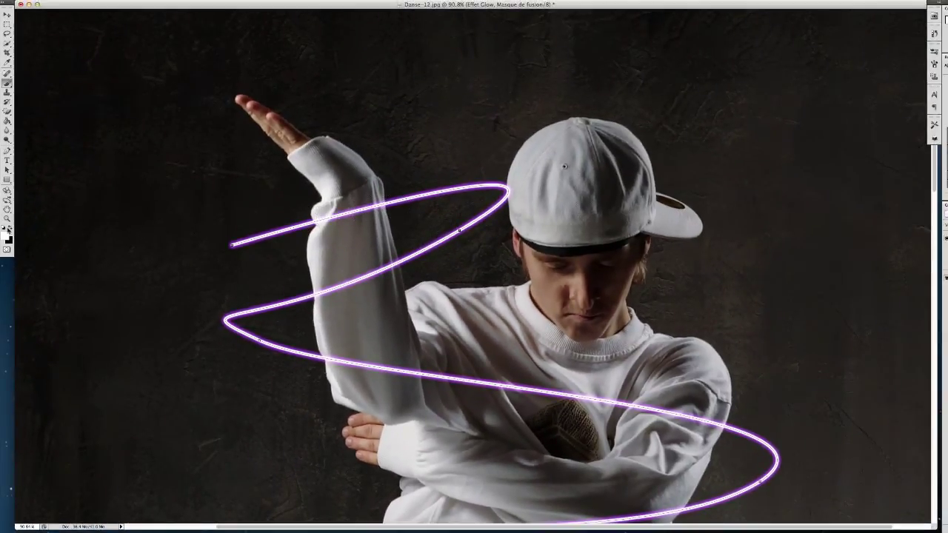
click(9, 228)
mouse_move(366, 226)
mouse_down()
mouse_move(374, 201)
mouse_move(365, 220)
mouse_move(360, 211)
mouse_move(330, 235)
mouse_move(347, 209)
mouse_up()
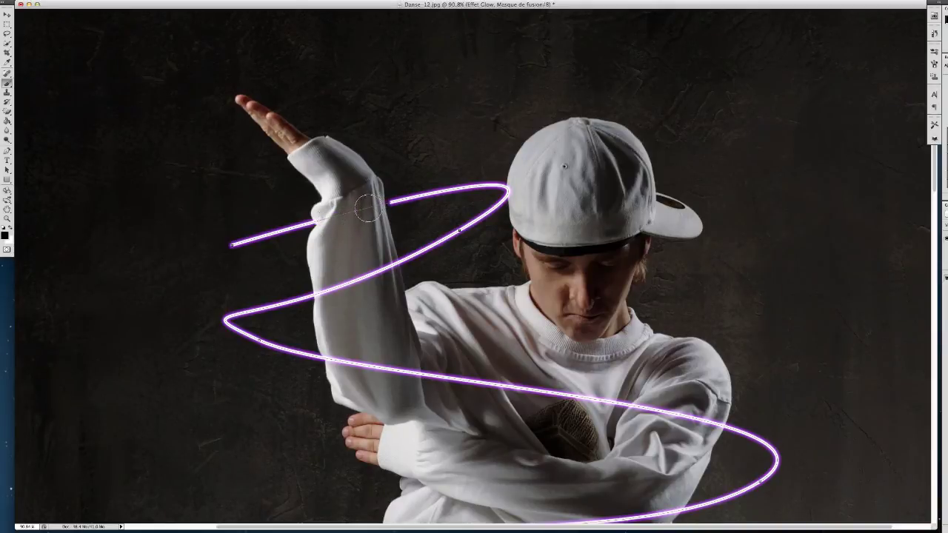
Step: Check the foreground colour, restore the overpainted end of the top strand with white, and trim it at the sleeve's edge with black
right_click(364, 210)
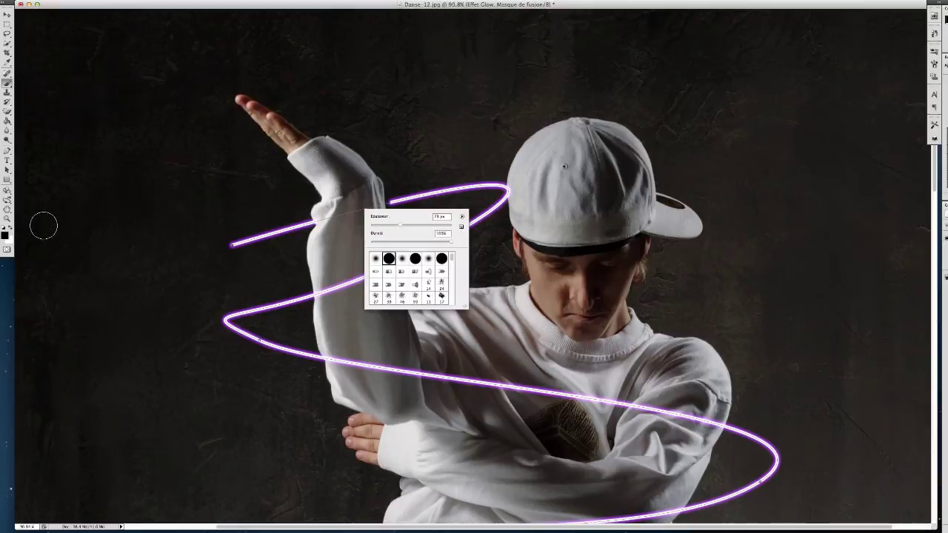
click(4, 234)
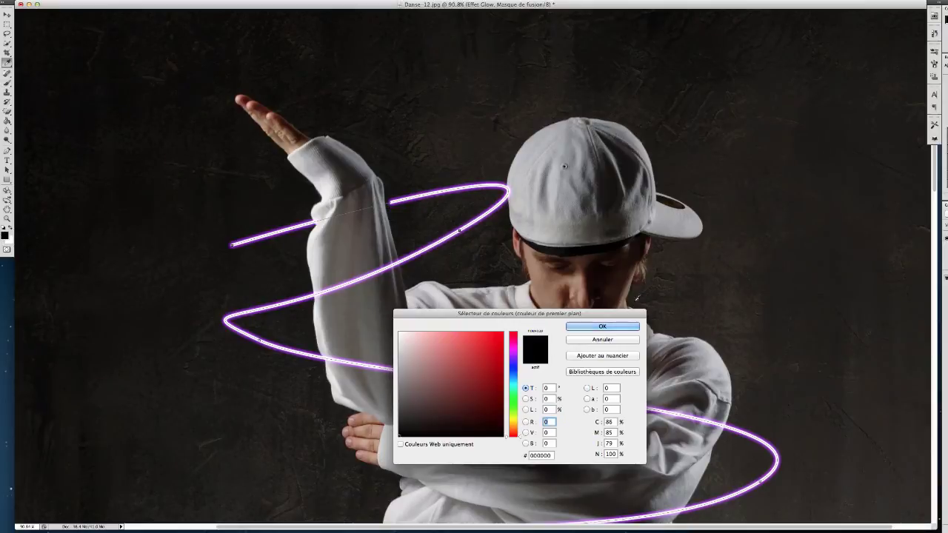
click(602, 326)
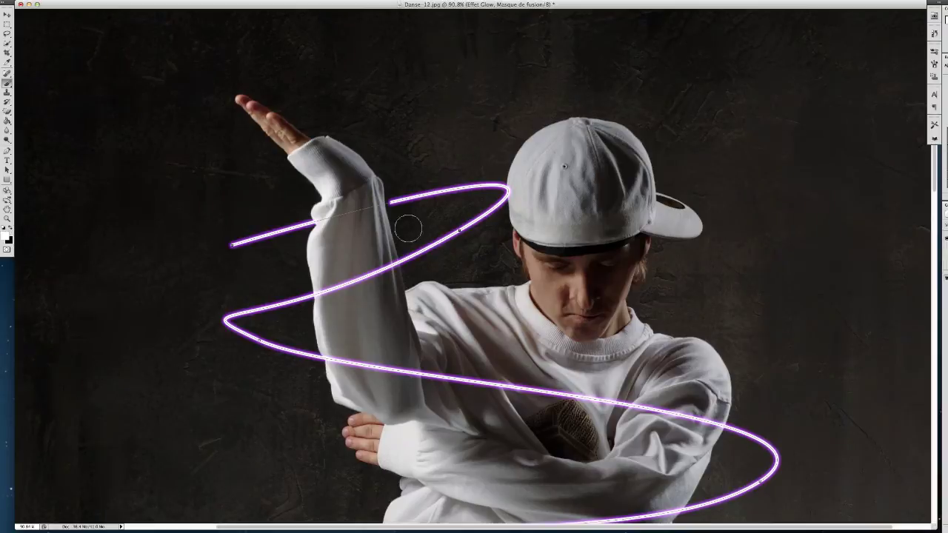
click(378, 205)
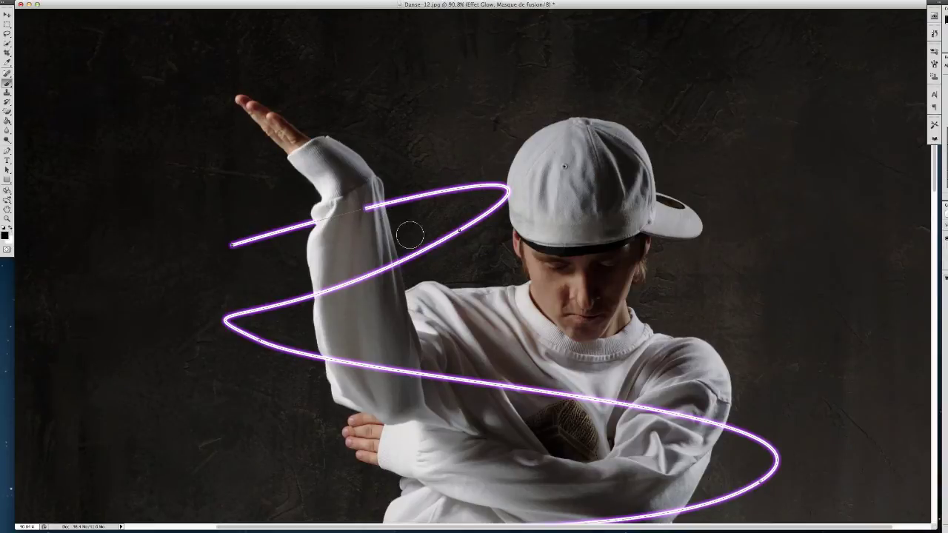
click(367, 209)
Step: Mask out in black the strand crossing the elbow and chest and the strand crossing the lower shirt
scroll(400, 312, down, 5)
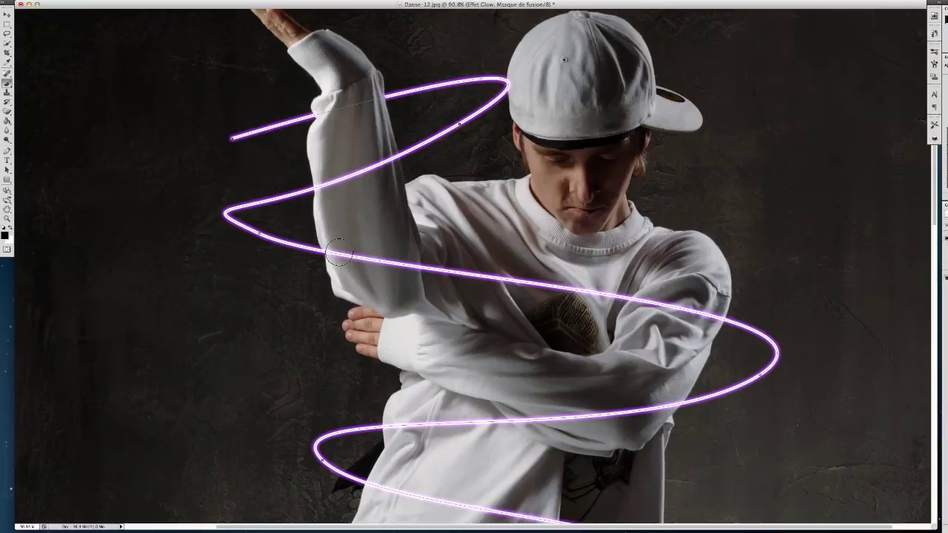
drag(340, 254, 713, 313)
scroll(617, 377, down, 9)
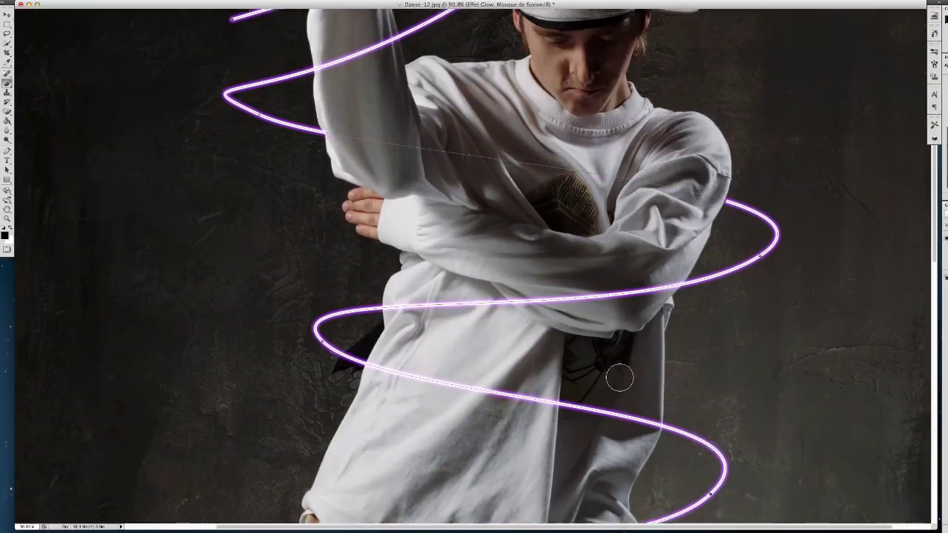
mouse_move(377, 292)
mouse_down()
mouse_move(606, 337)
mouse_move(645, 354)
mouse_up()
Step: Hide the strand crossing the top of the trousers by painting the mask black from hip to hip
scroll(623, 339, down, 1)
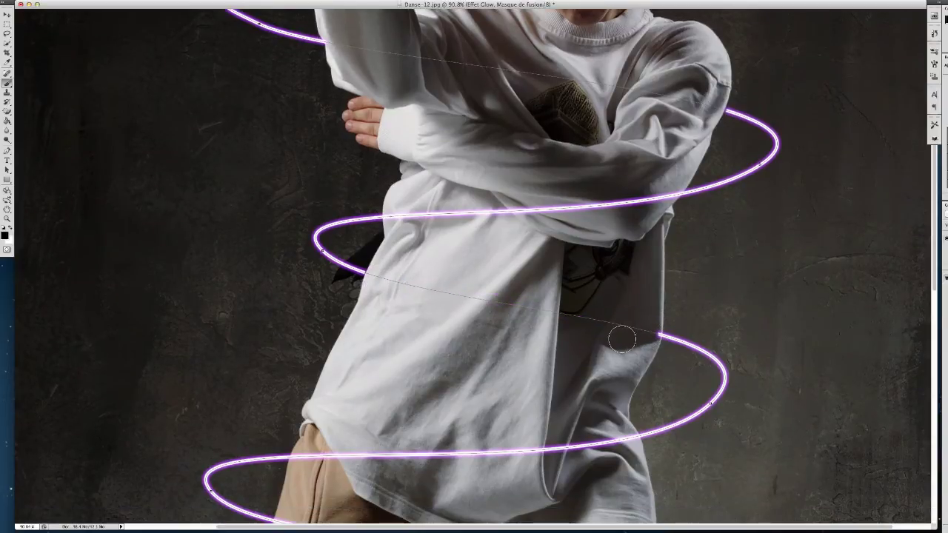
scroll(259, 318, down, 10)
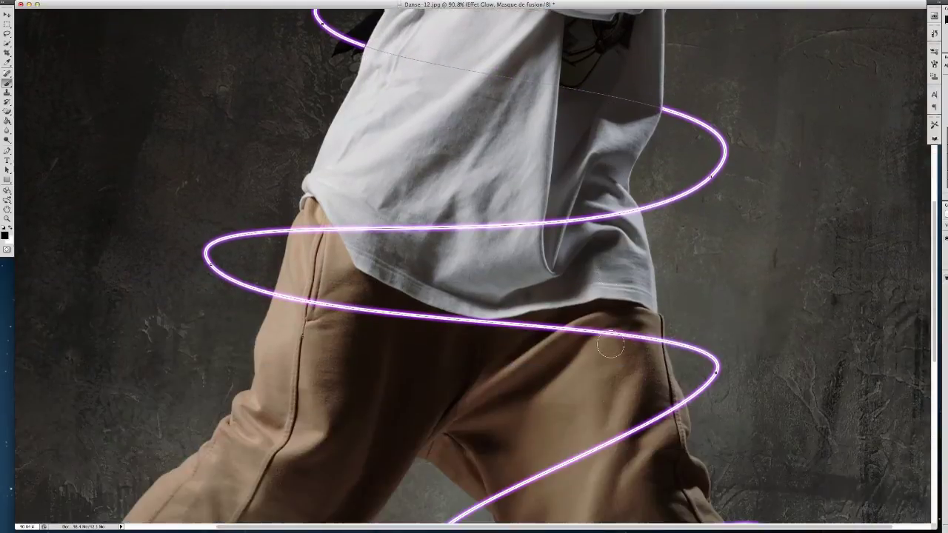
mouse_move(285, 299)
mouse_down()
mouse_move(530, 314)
mouse_move(605, 341)
mouse_move(661, 345)
mouse_up()
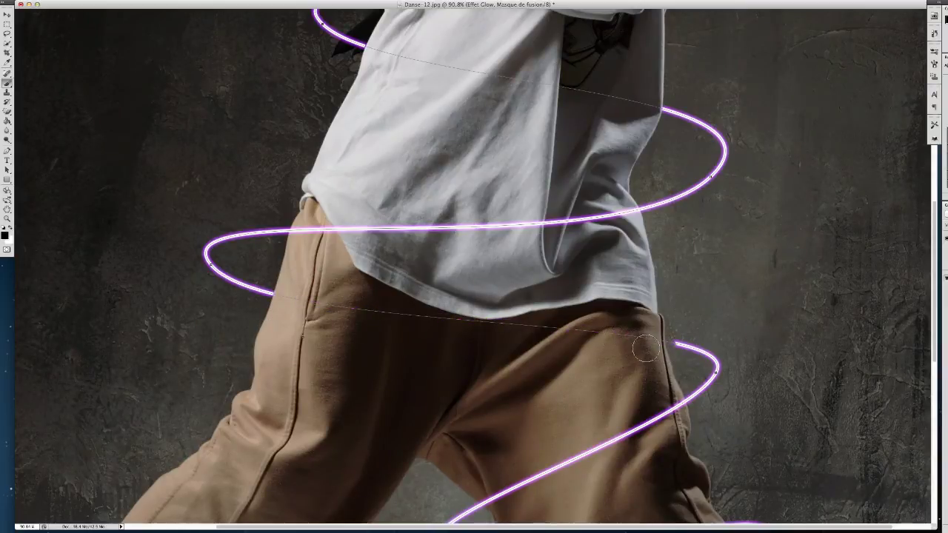
Step: Restore the overpainted end of the hip strand with white, and trim it to the trousers' outer edge with black
right_click(651, 345)
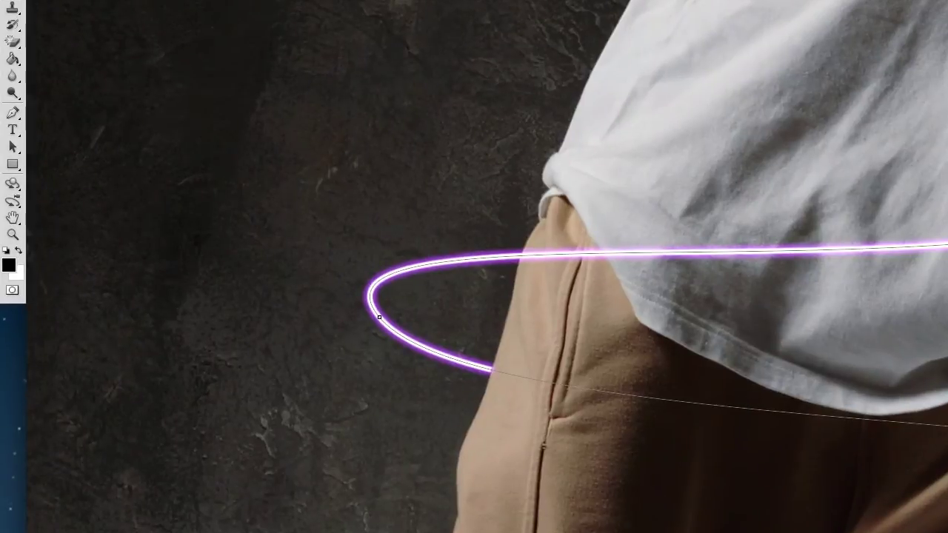
click(19, 252)
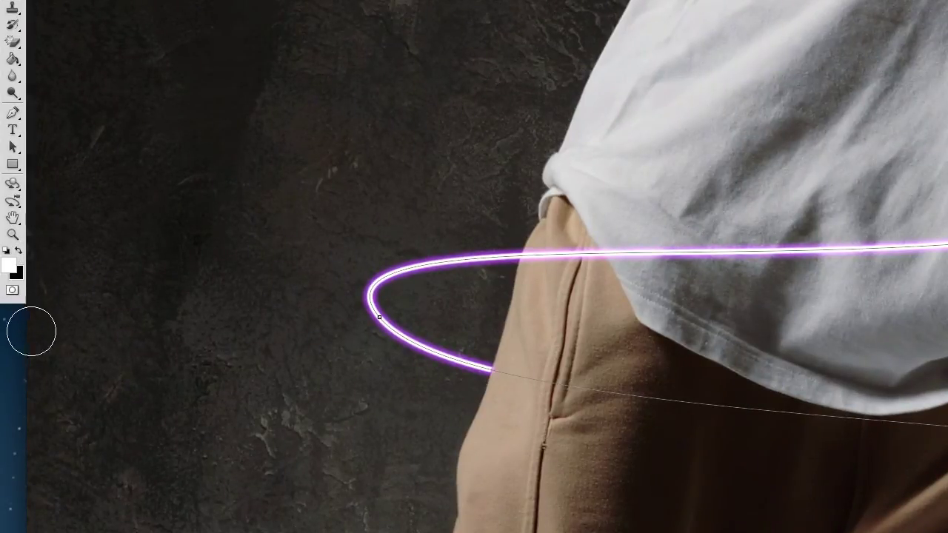
click(12, 268)
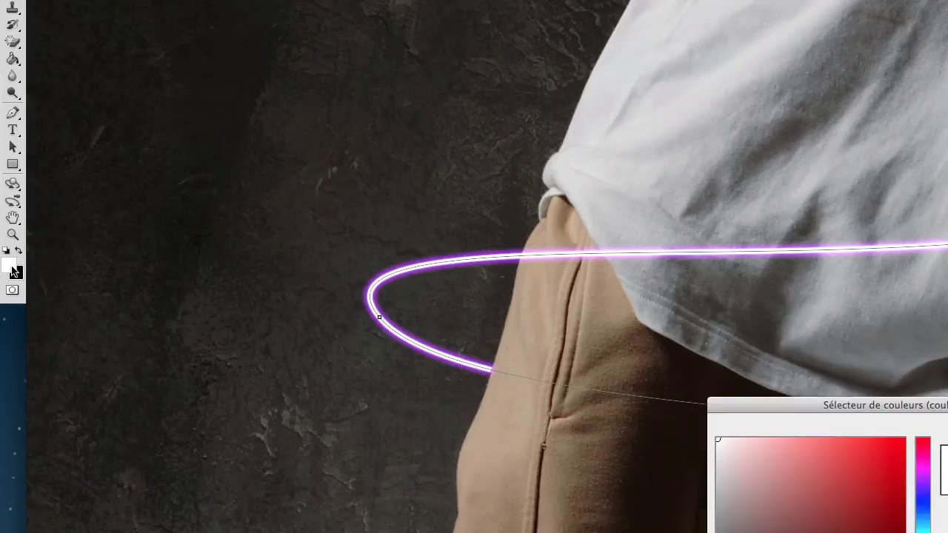
click(947, 448)
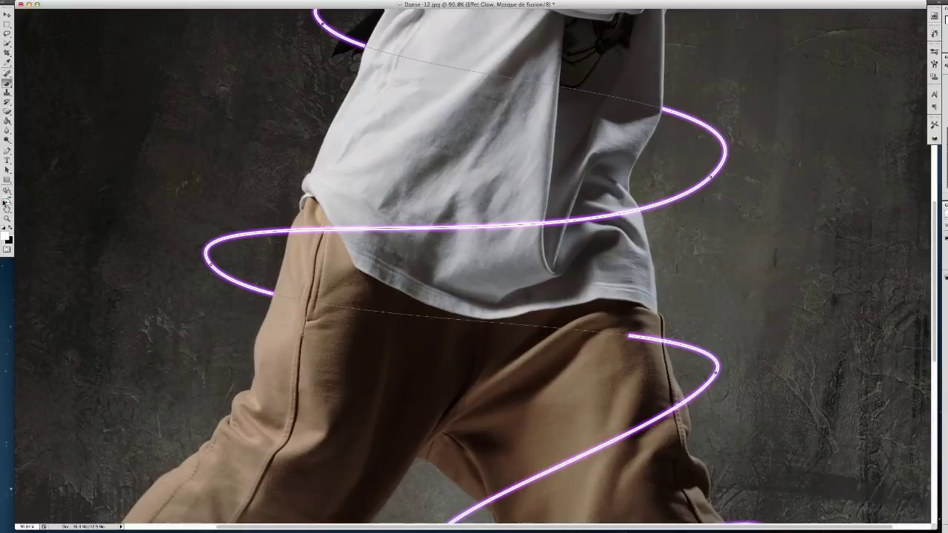
click(2, 269)
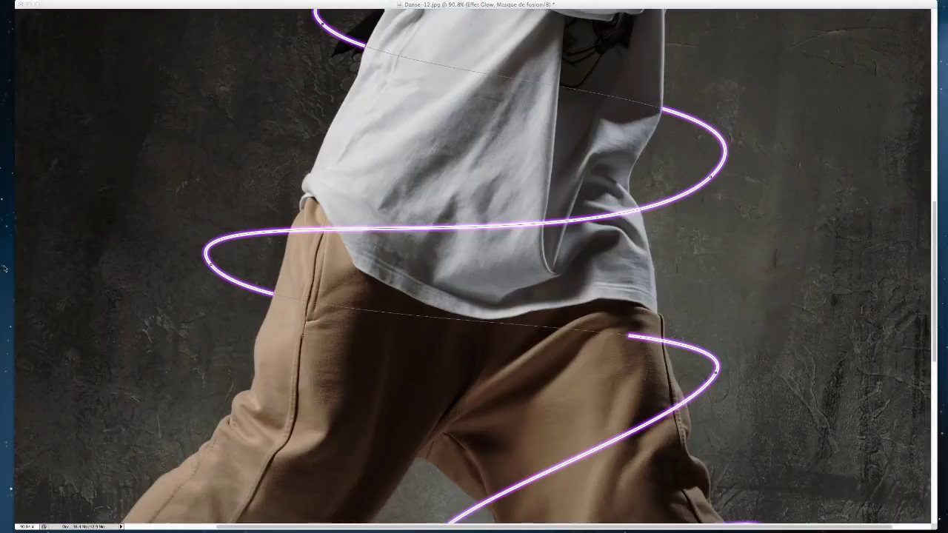
click(18, 267)
click(13, 231)
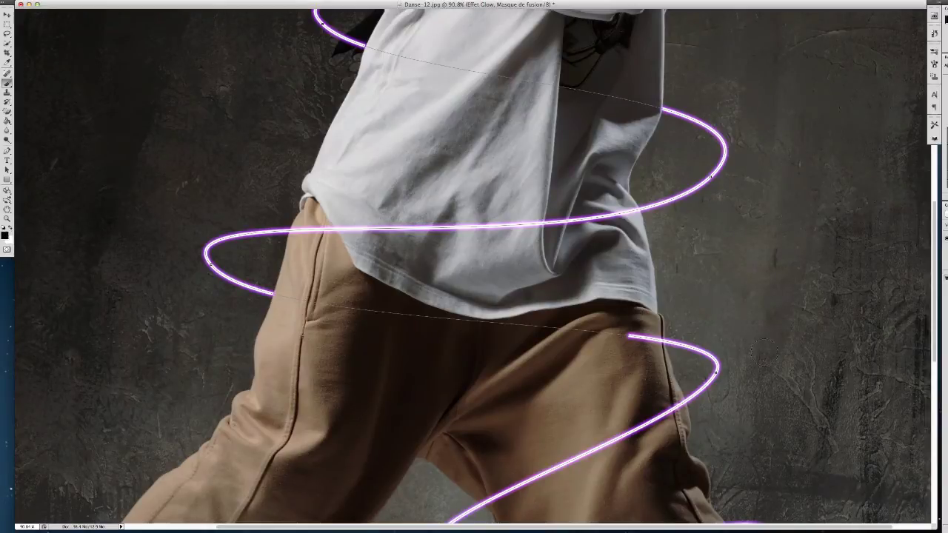
drag(629, 349, 651, 343)
Step: Hide the strand crossing the outstretched leg's thigh with black, and restore its overpainted outer end with white
scroll(637, 354, down, 4)
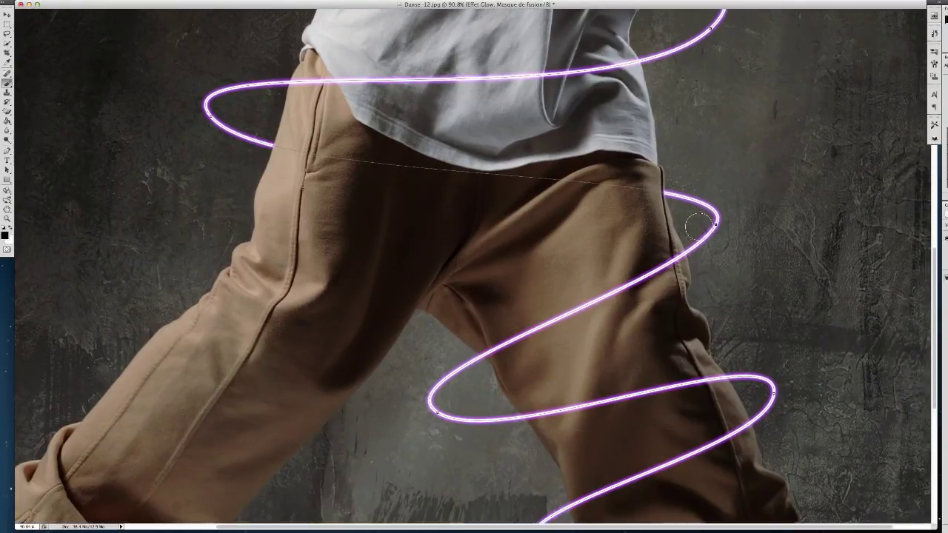
drag(538, 416, 733, 379)
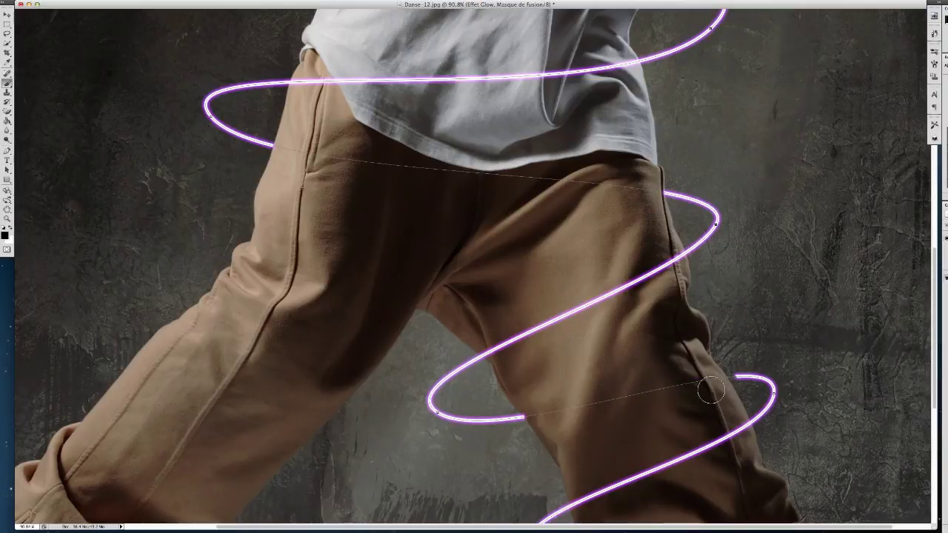
scroll(711, 387, down, 6)
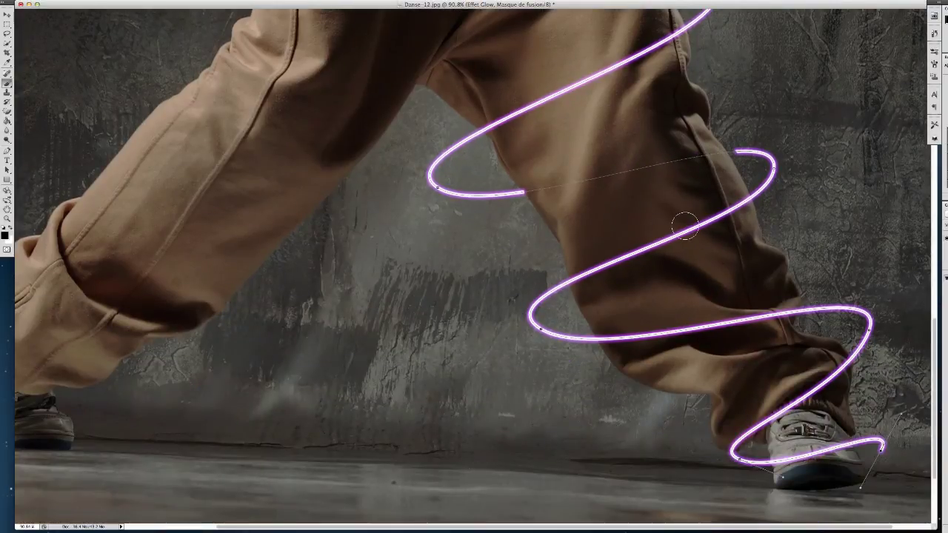
click(10, 229)
drag(738, 151, 725, 152)
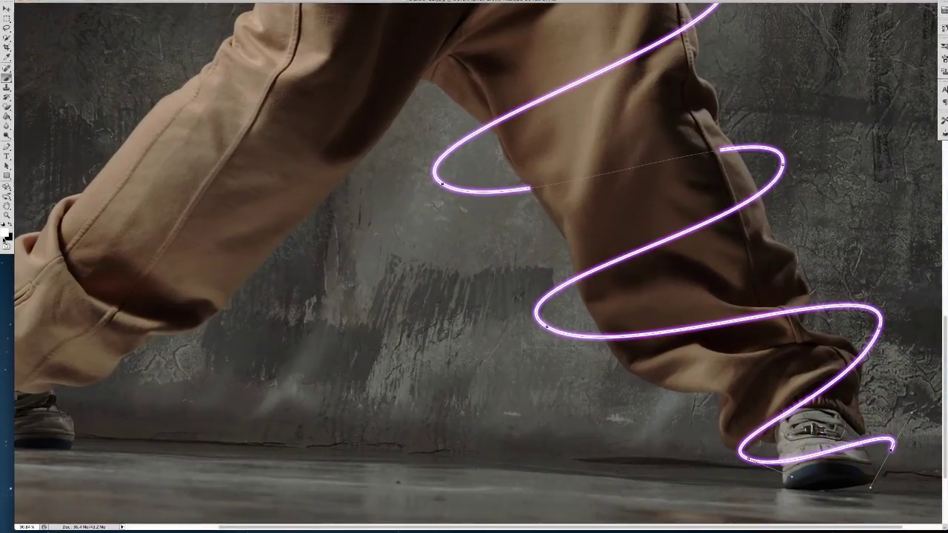
Step: Trim the thigh strand's outer end with black and hide the next strand where it crosses the lower leg
click(10, 229)
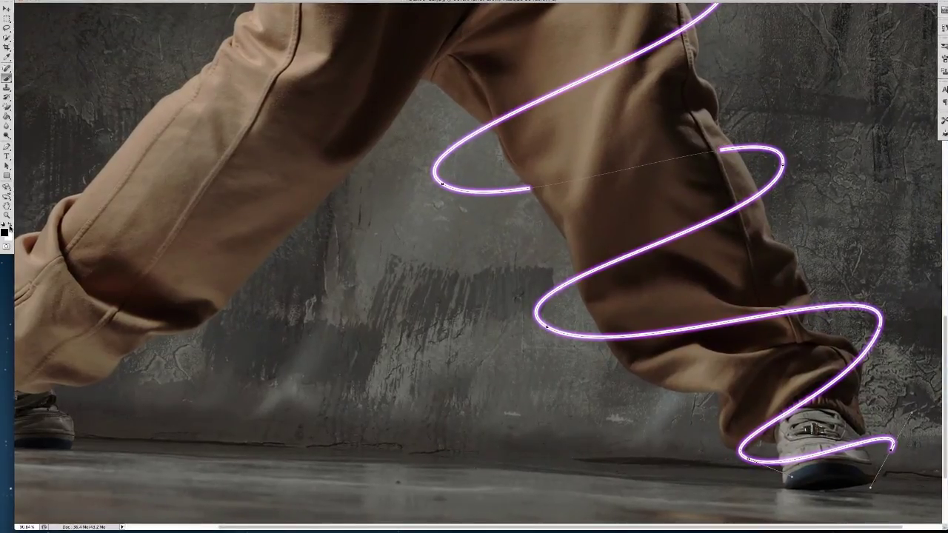
click(723, 156)
drag(612, 337, 791, 311)
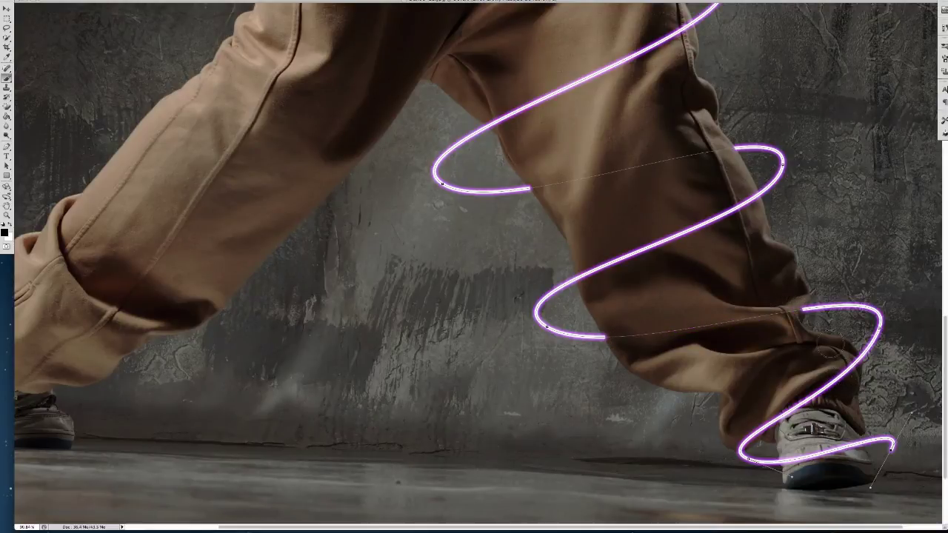
Step: Hide the lowest strand where it crosses the front shoe by painting the mask black
scroll(840, 348, down, 3)
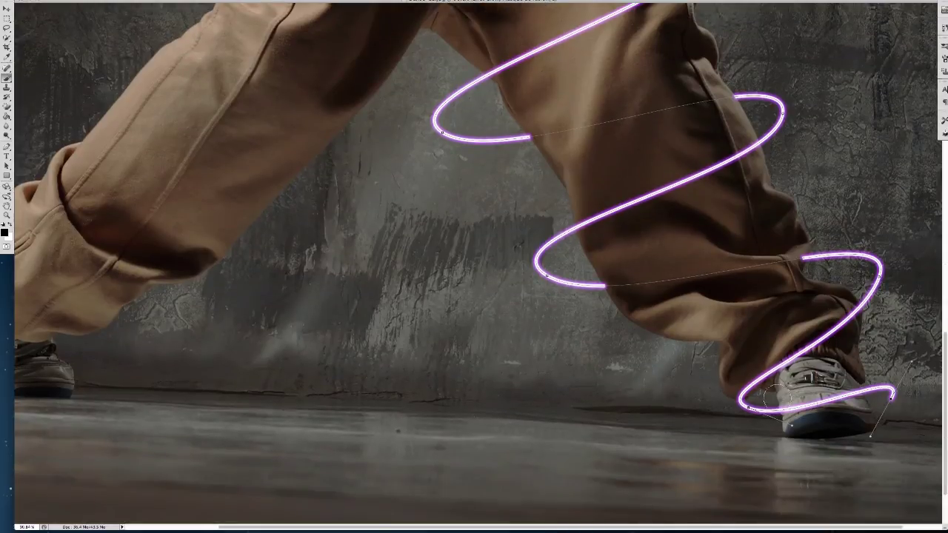
mouse_move(791, 405)
mouse_down()
mouse_move(864, 392)
mouse_move(855, 396)
mouse_up()
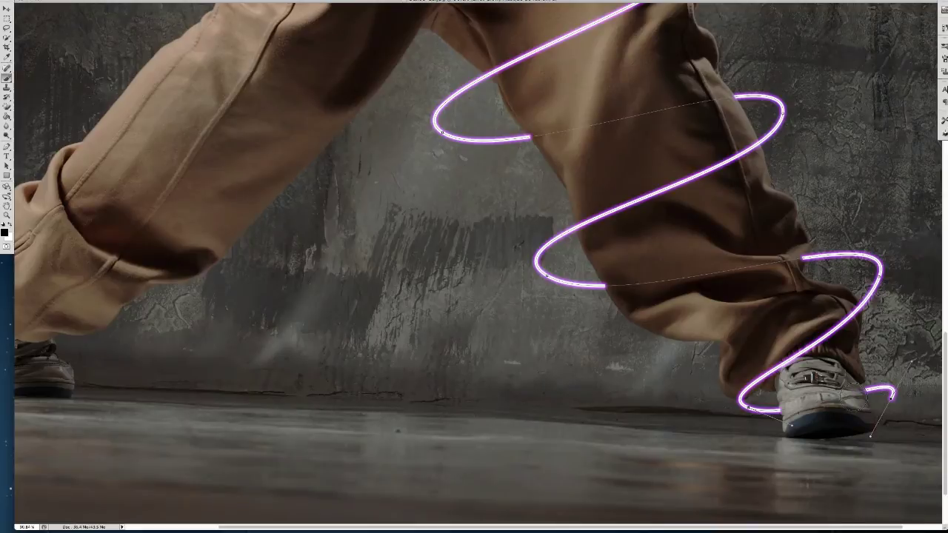
scroll(925, 439, down, 1)
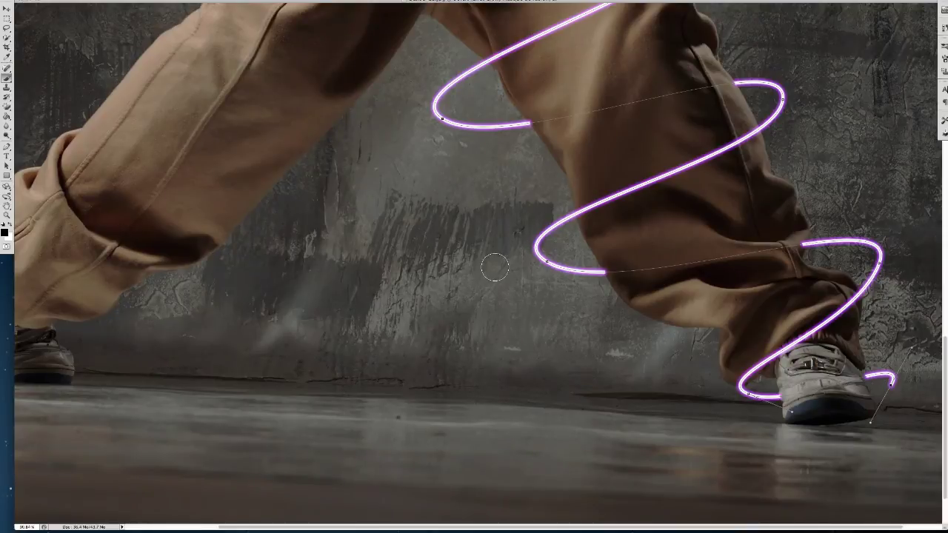
Step: Deselect the work path so its outline no longer overlays the purple spiral, and return to the layer list
key(ctrl+0)
scroll(495, 266, up, 15)
scroll(495, 266, down, 9)
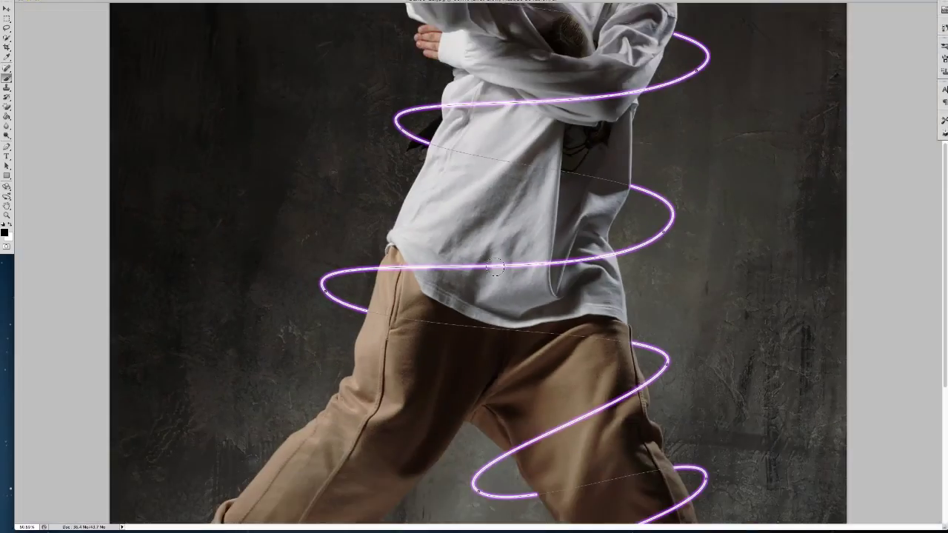
scroll(494, 267, down, 2)
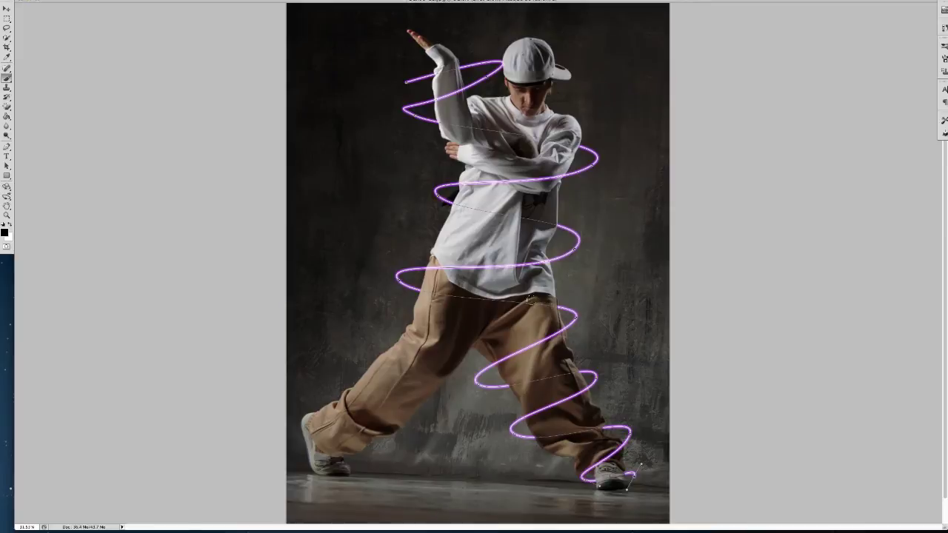
scroll(524, 293, up, 10)
scroll(526, 294, down, 7)
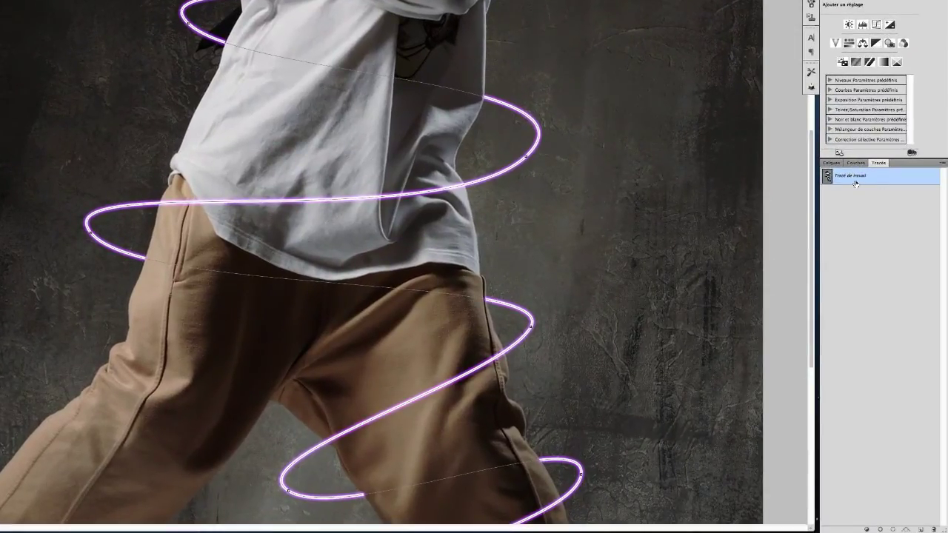
click(856, 184)
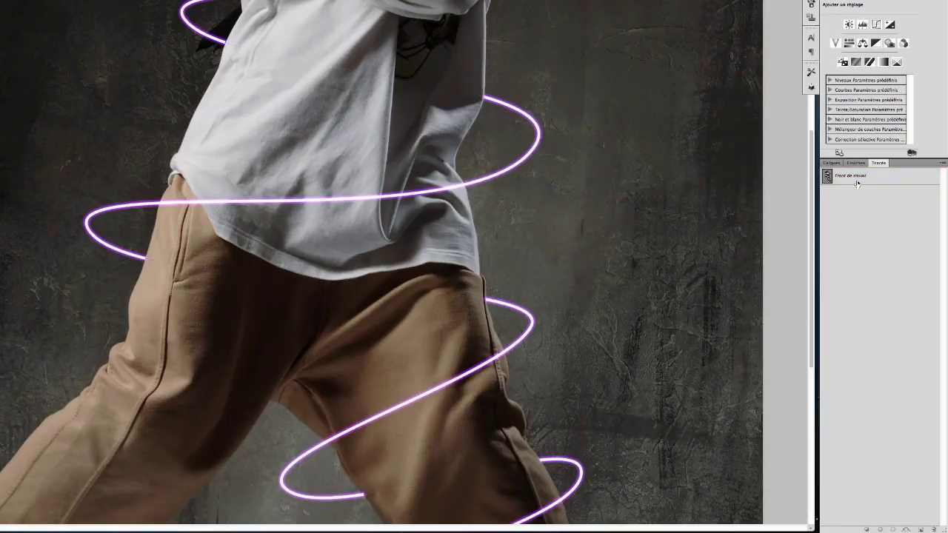
click(832, 162)
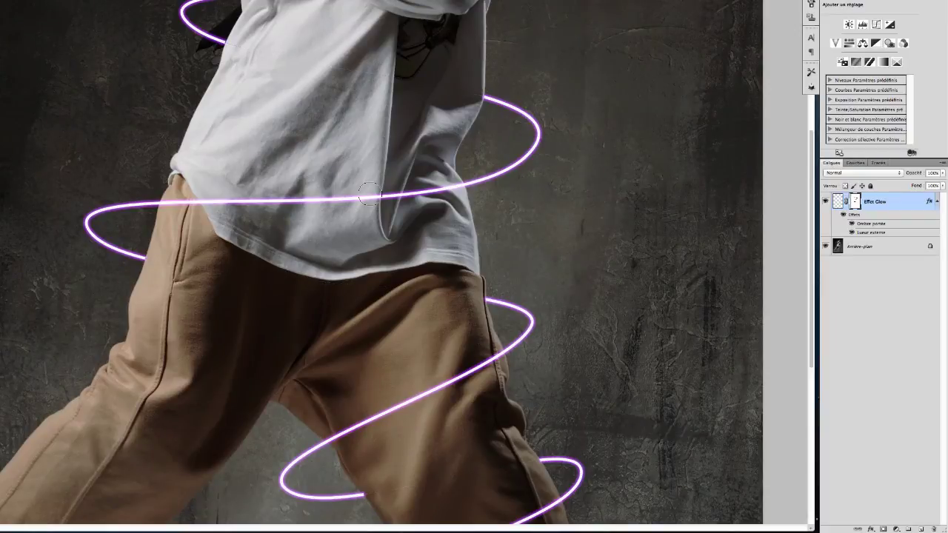
scroll(370, 194, up, 5)
scroll(369, 194, down, 8)
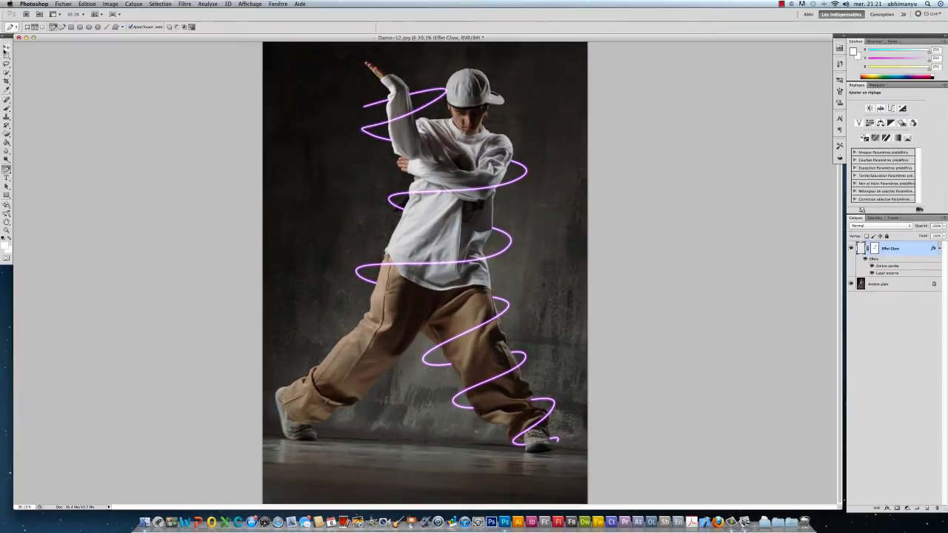
Step: Create a new layer above the Effet Glow layer and name it "Effet glow 2"
click(6, 47)
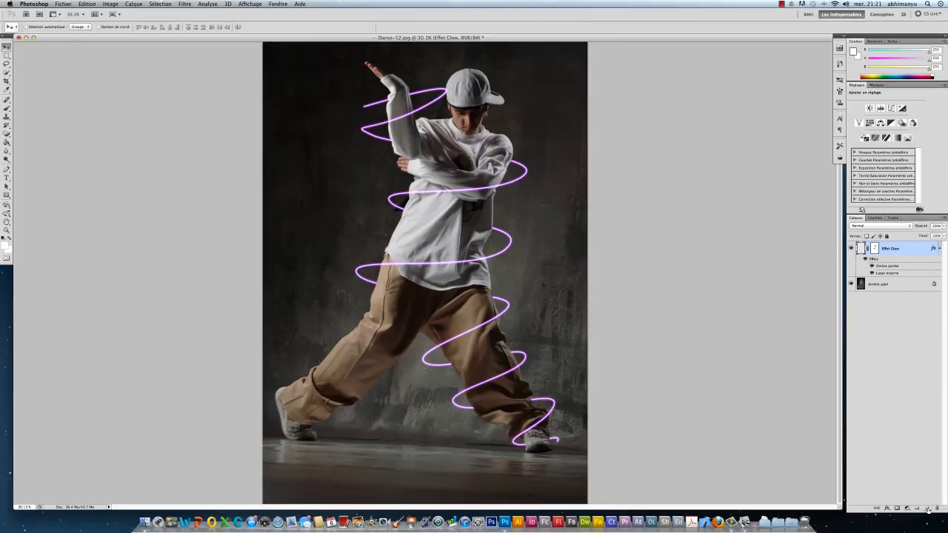
click(927, 509)
double_click(876, 249)
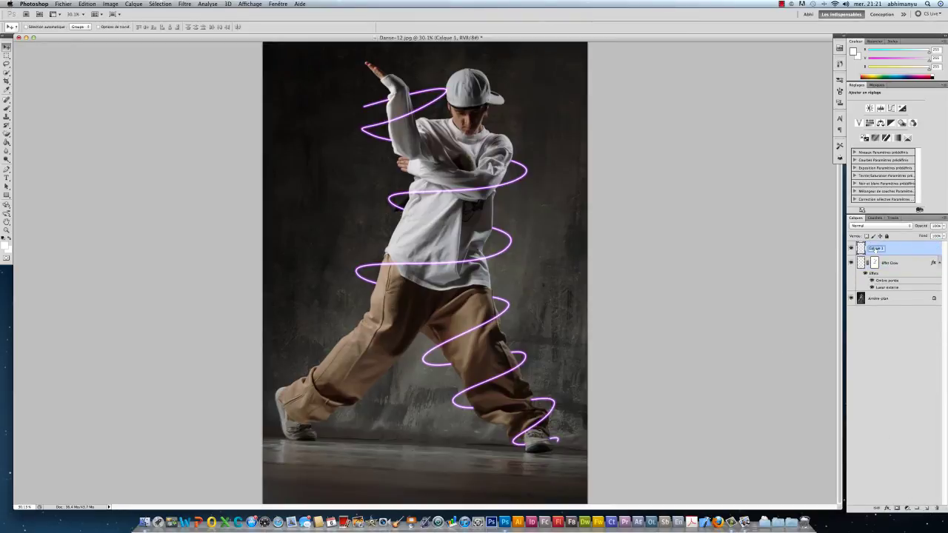
text(Effet glow 2)
key(Return)
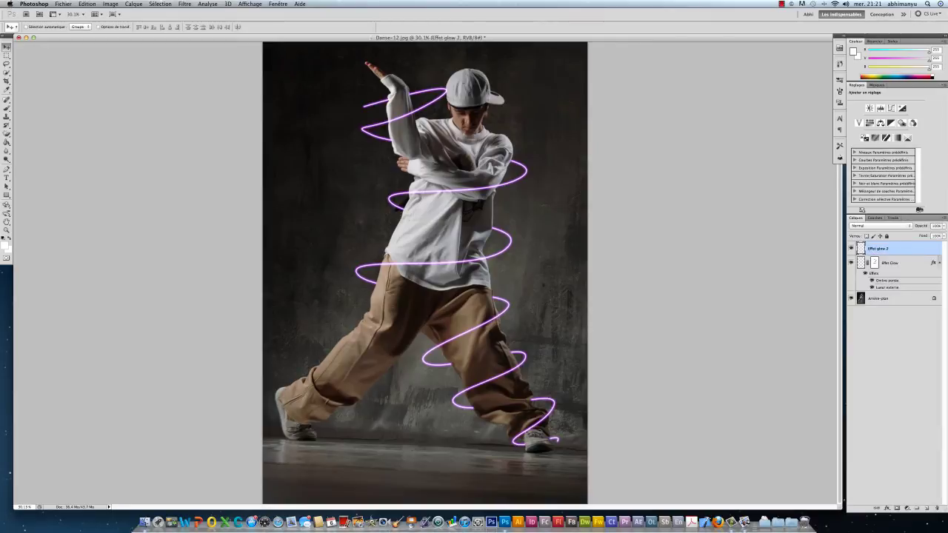
Step: Draw a spiral Pen path around the dancer's other leg, winding from the thigh down to the shoe
click(6, 109)
click(34, 28)
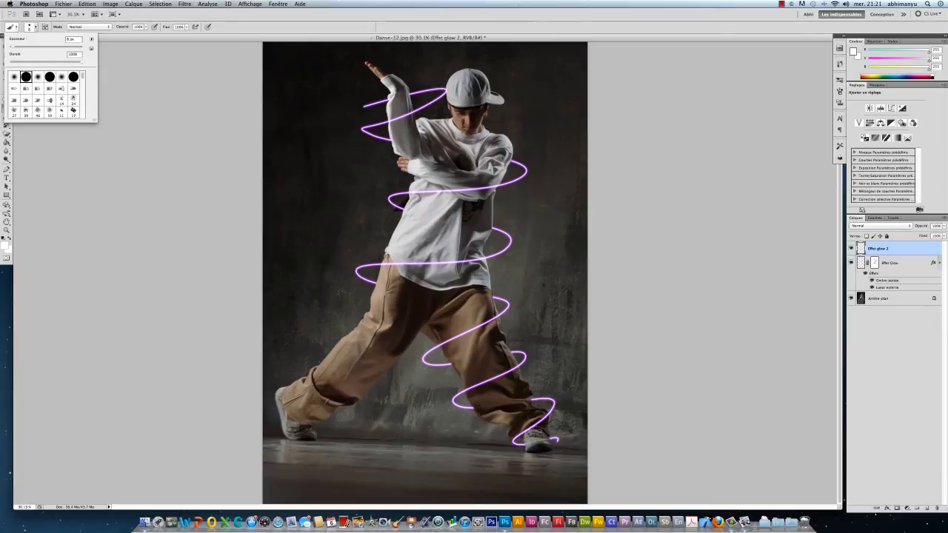
click(6, 170)
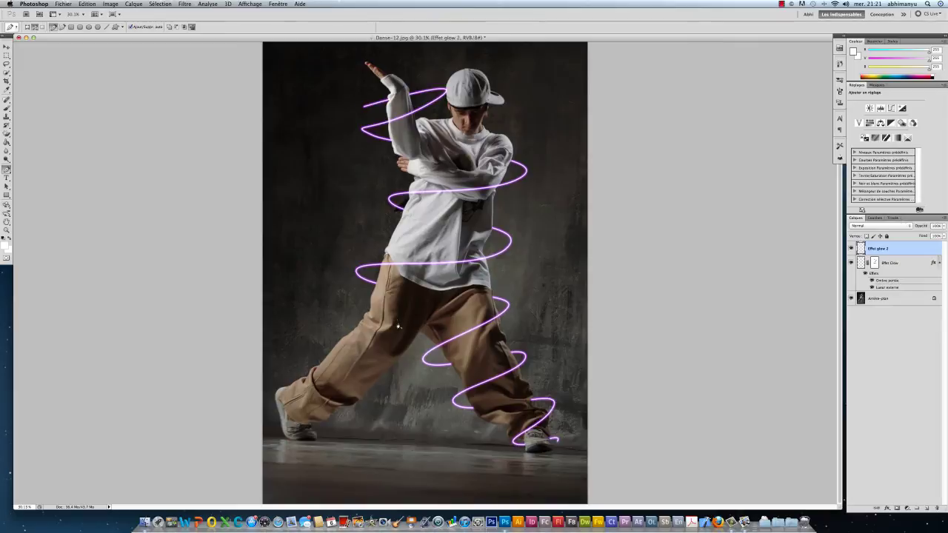
drag(339, 310, 352, 339)
drag(308, 345, 332, 379)
drag(364, 410, 400, 405)
drag(330, 439, 275, 428)
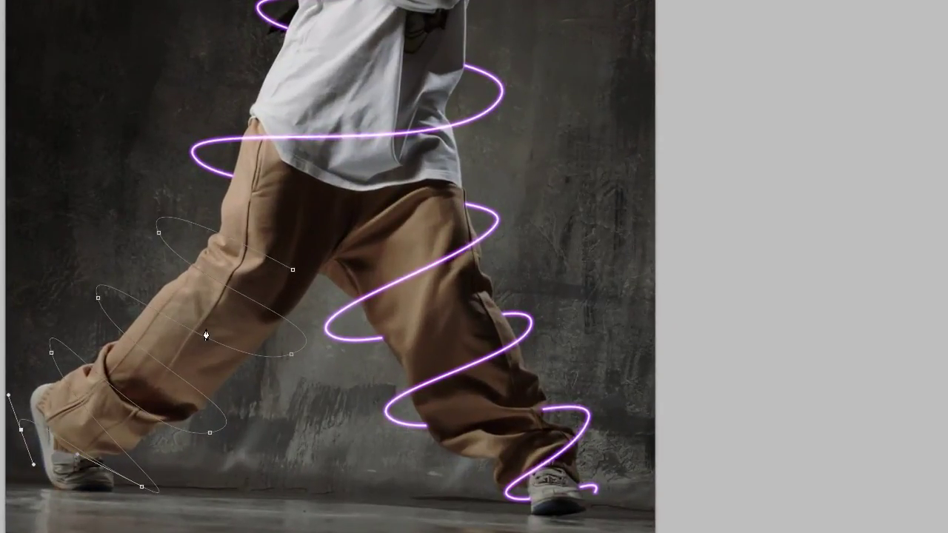
Step: Stroke the leg spiral path with the brush (Forme) and simulated pressure
right_click(240, 296)
click(366, 408)
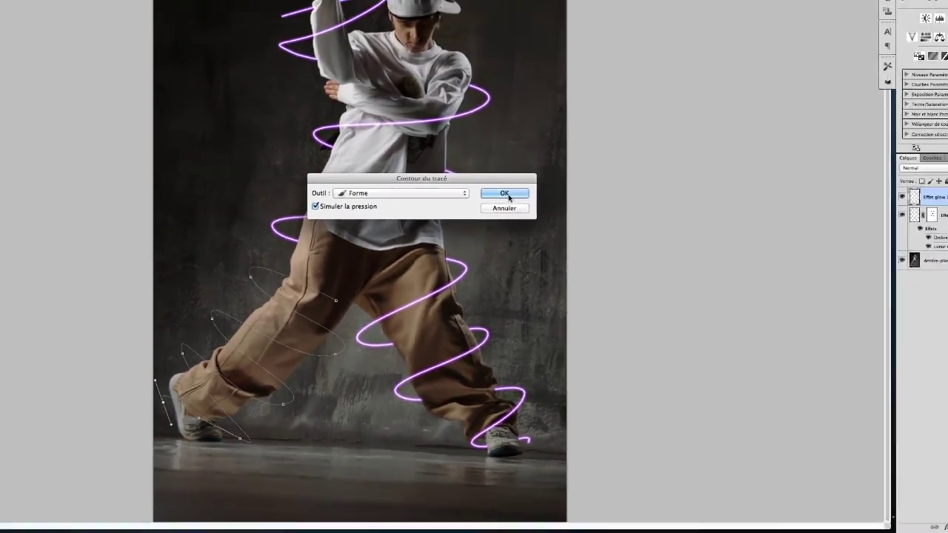
click(551, 112)
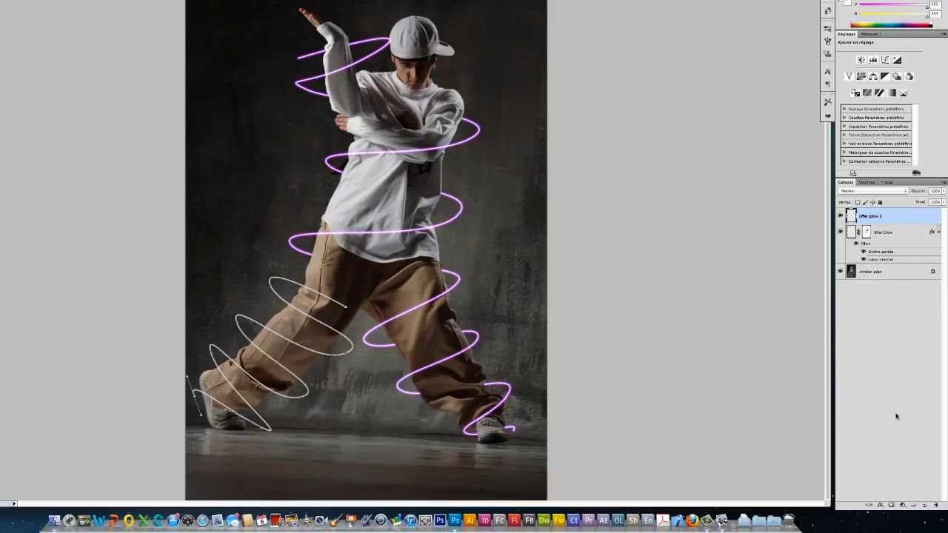
Step: Apply the saved "effet Glow" style to the Effet glow 2 layer
click(880, 505)
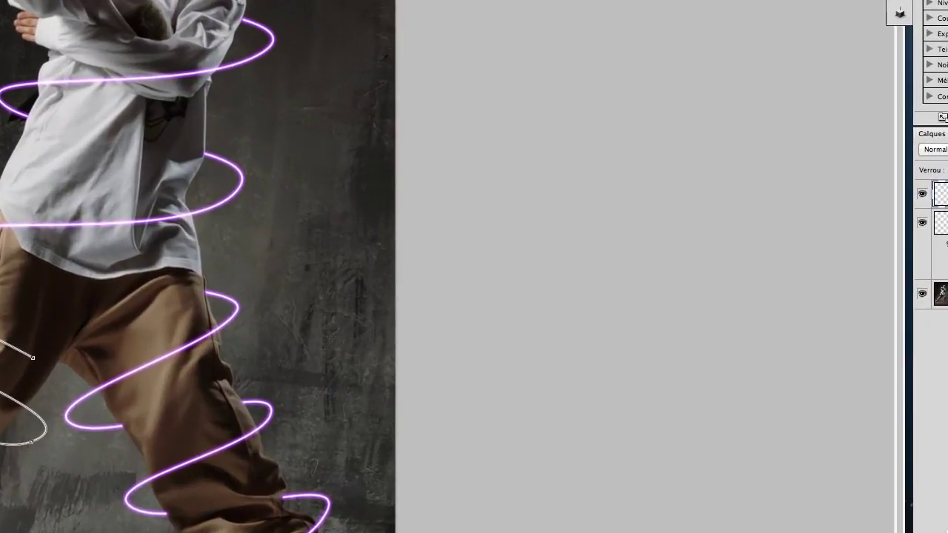
click(941, 532)
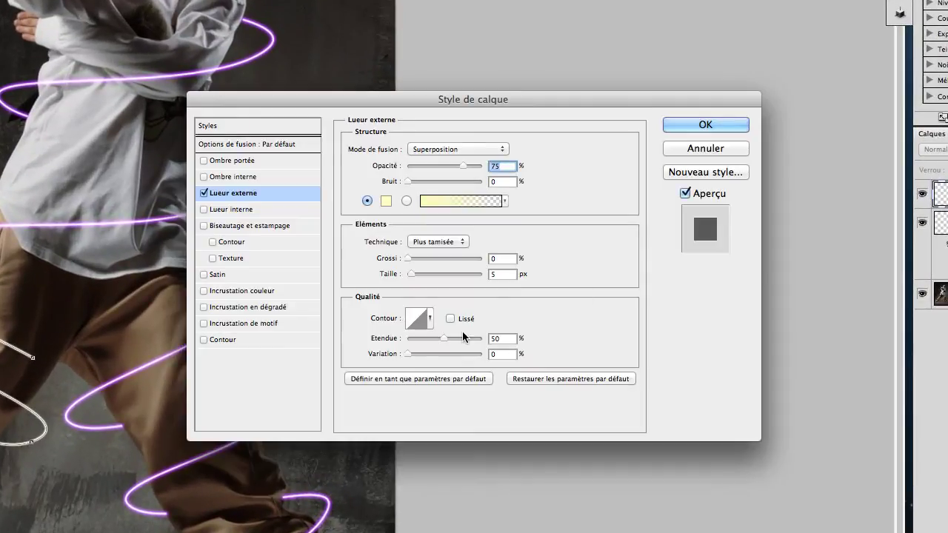
click(207, 126)
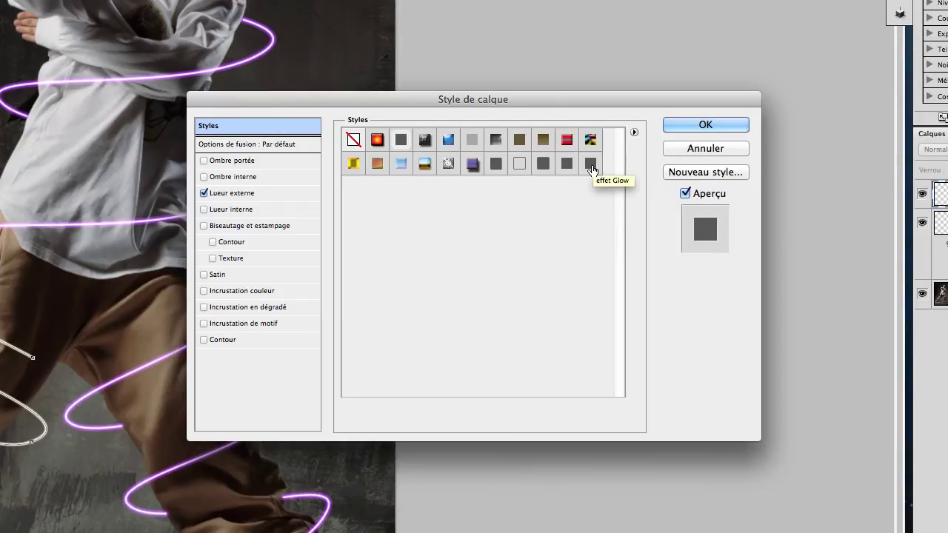
click(592, 164)
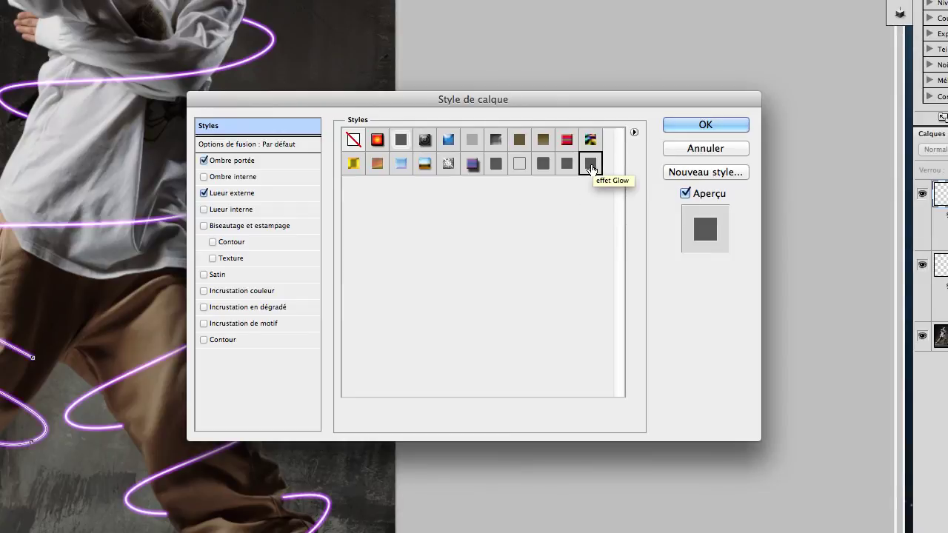
Step: Change the drop shadow colour of the new layer's style to a vivid blue
click(255, 161)
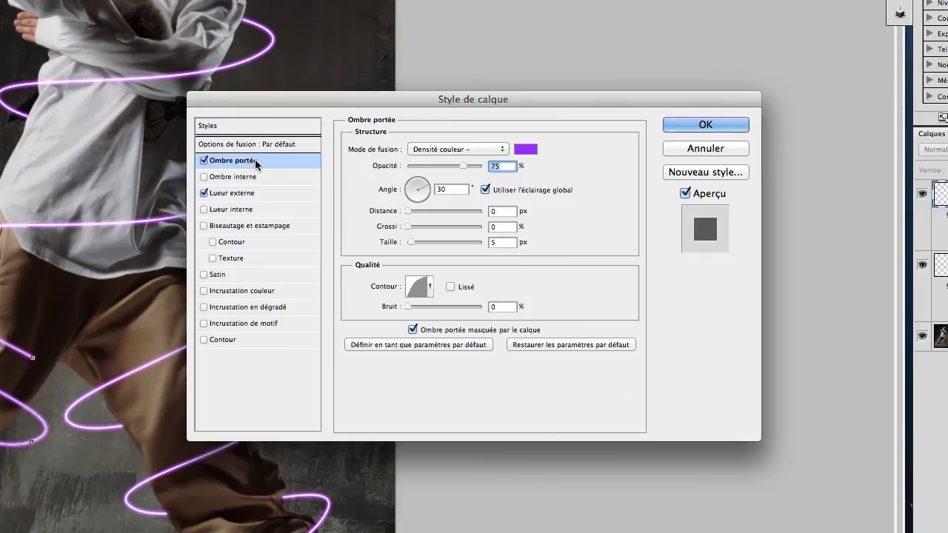
click(526, 150)
click(146, 434)
drag(119, 392, 148, 351)
click(306, 353)
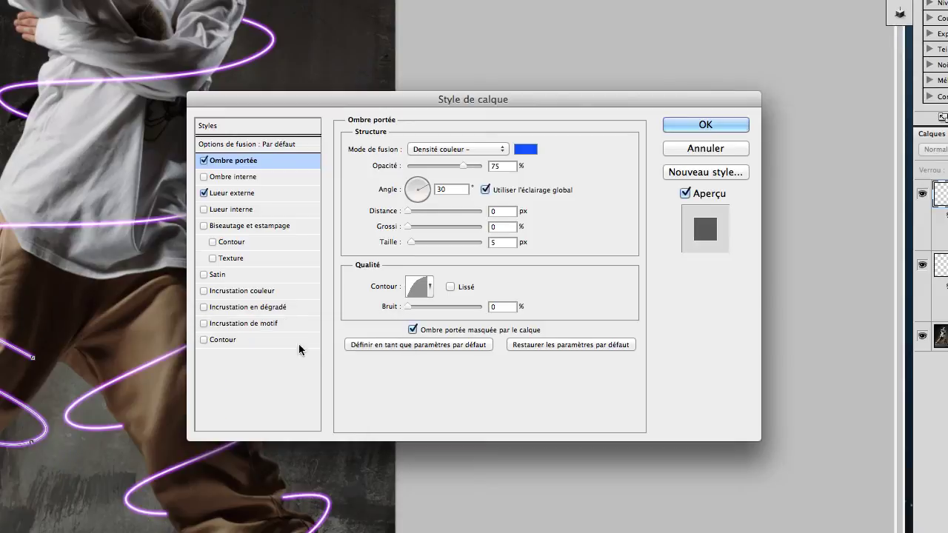
Step: Change the outer glow colour to blue with hue 219°, saturation 100% and brightness 100%, and apply the layer style
click(271, 197)
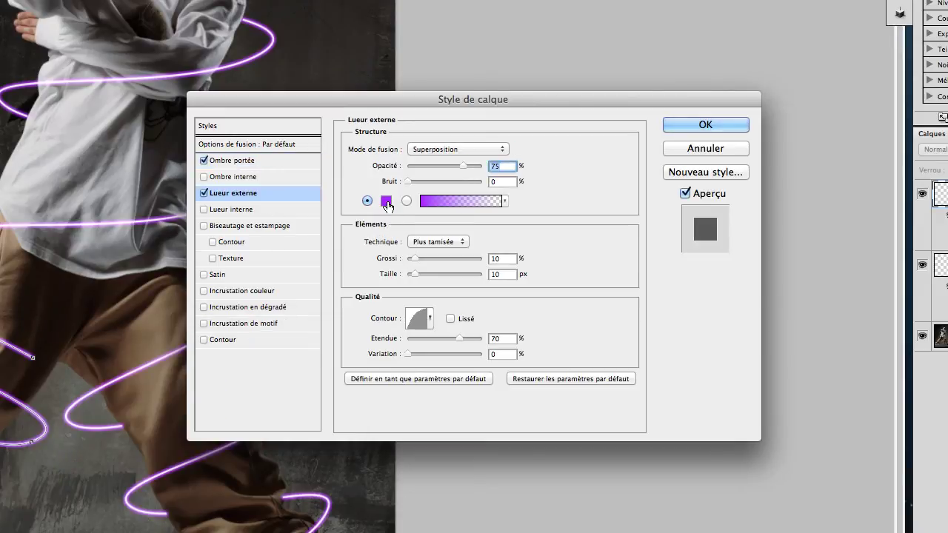
click(386, 201)
click(147, 435)
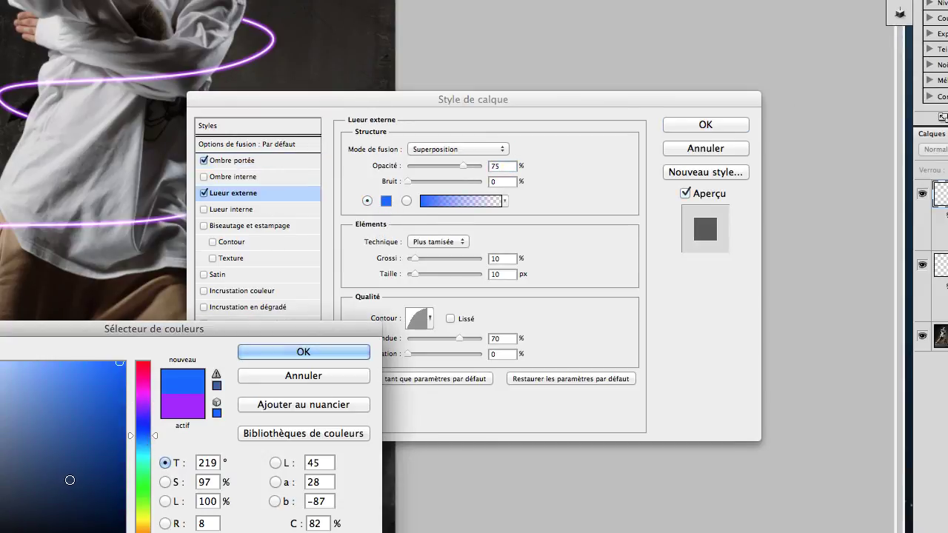
click(108, 363)
drag(109, 404, 133, 350)
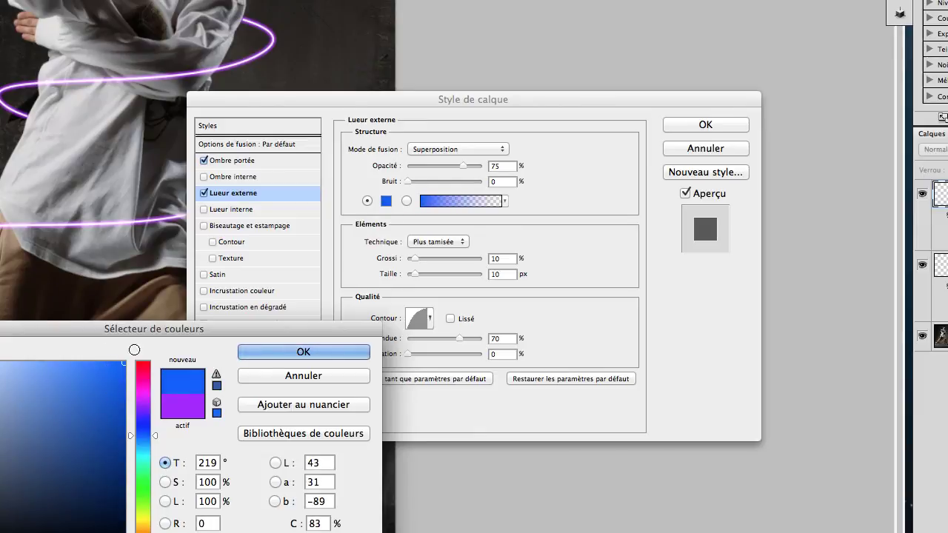
click(292, 353)
click(705, 124)
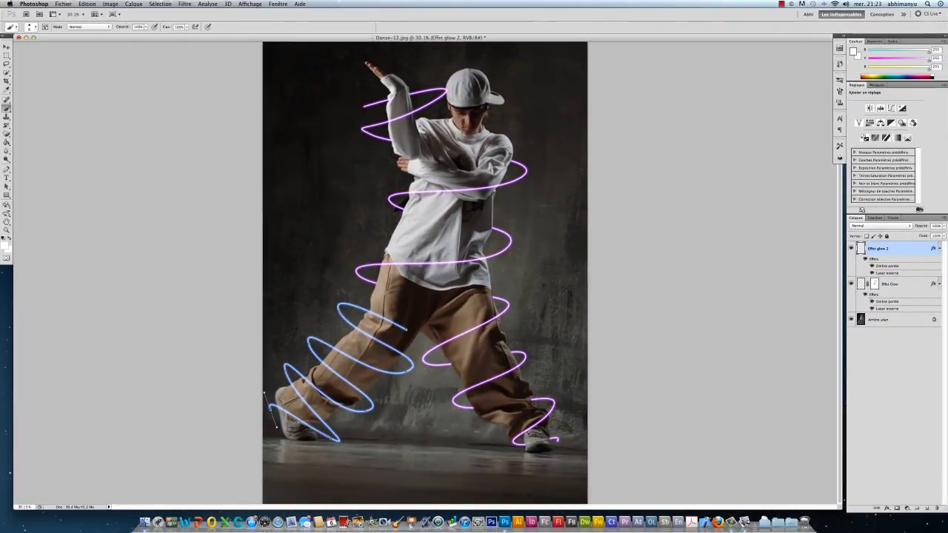
Step: Enlarge the hard round brush and undo the stray white stroke painted over the thigh
right_click(398, 311)
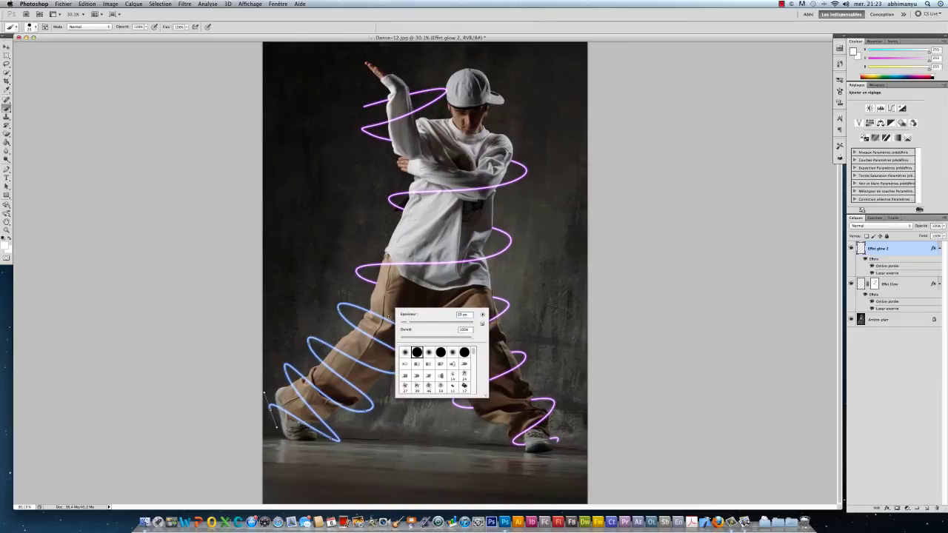
mouse_move(405, 317)
mouse_down()
mouse_move(430, 315)
mouse_move(388, 320)
mouse_move(395, 324)
mouse_up()
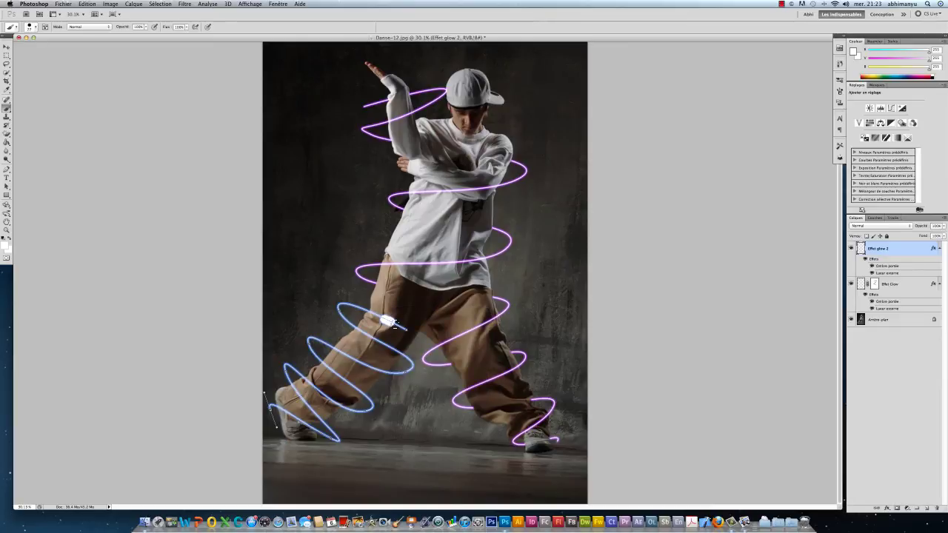
key(super+z)
Step: Add a mask to the Effet glow 2 layer and paint it black where the blue strands pass behind the leg
click(896, 509)
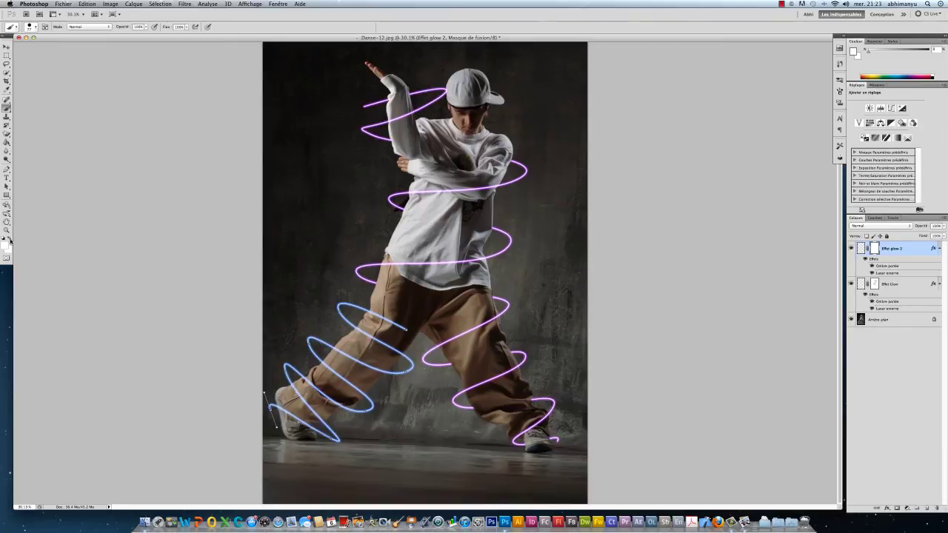
click(8, 241)
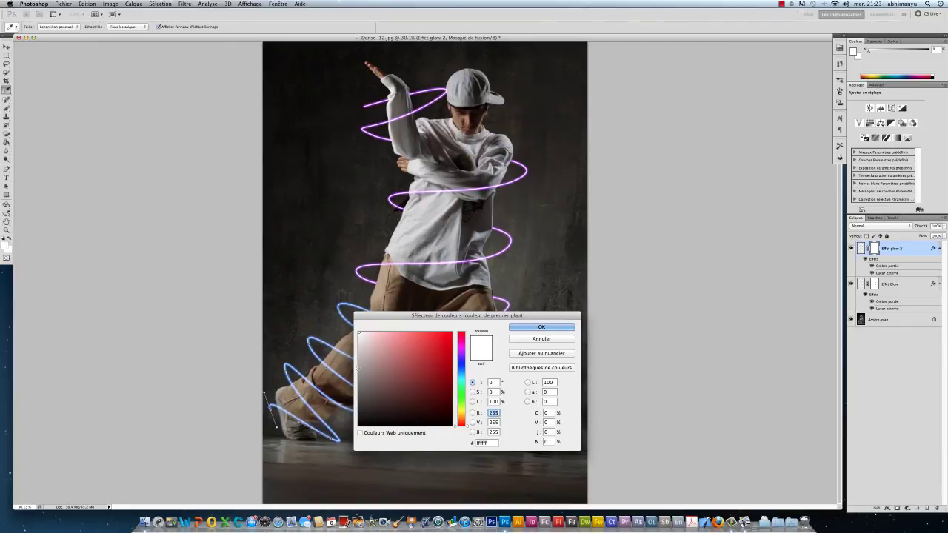
click(541, 328)
key(b)
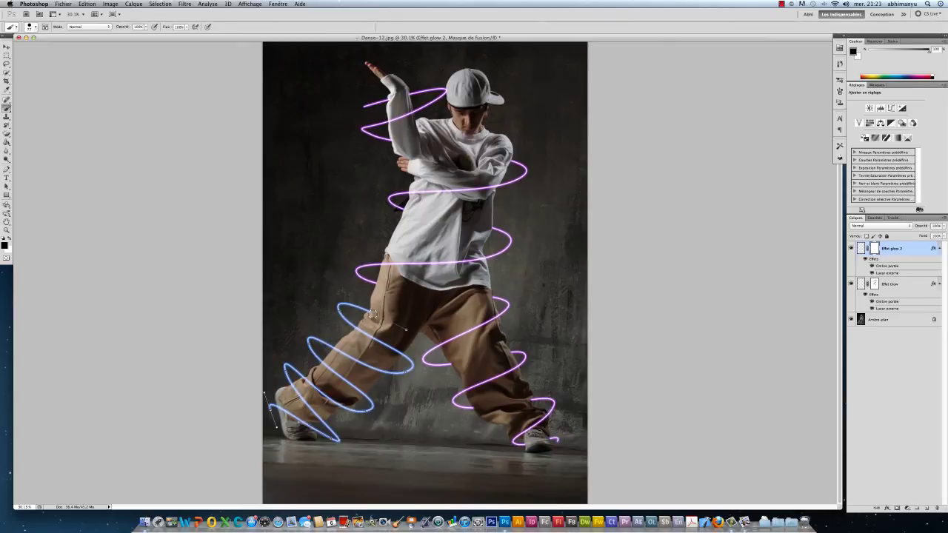
mouse_move(386, 371)
mouse_down()
mouse_move(336, 351)
mouse_move(356, 361)
mouse_up()
mouse_move(337, 403)
mouse_down()
mouse_move(305, 380)
mouse_move(292, 398)
mouse_move(291, 389)
mouse_move(321, 417)
mouse_up()
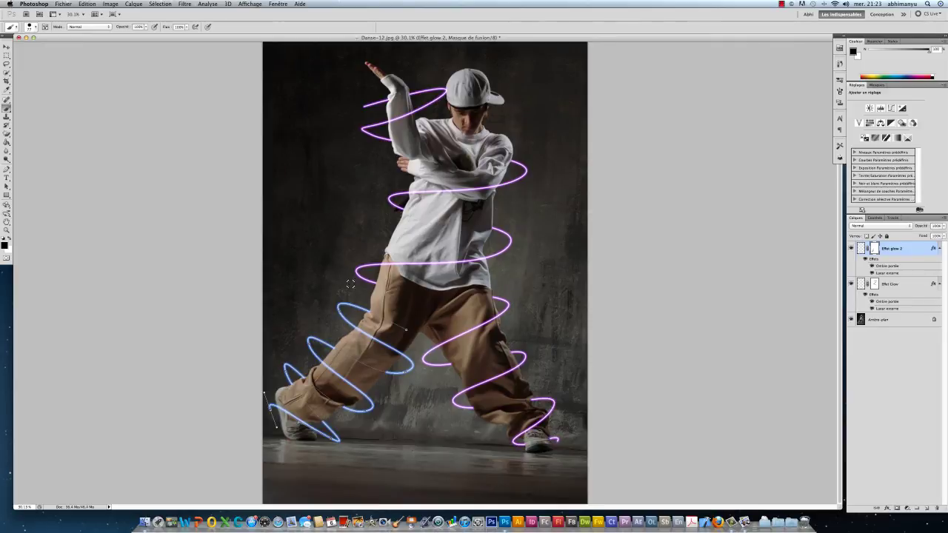
Step: Deselect the blue spiral's work path to clear its outline, and show the layers again
click(4, 46)
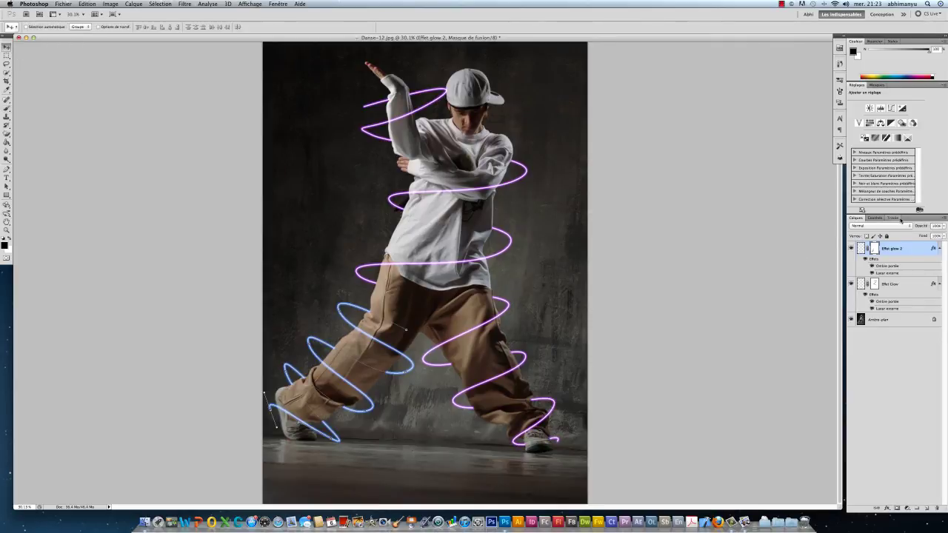
click(893, 218)
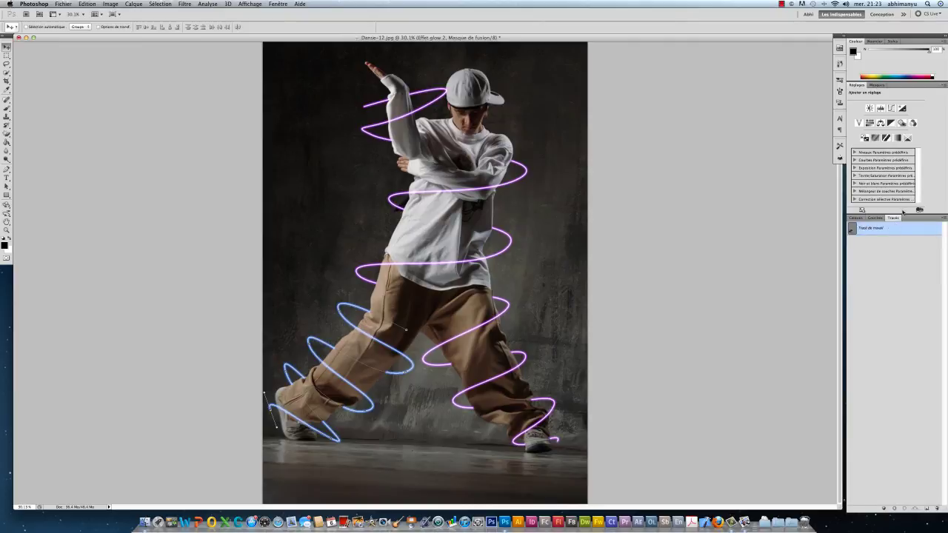
click(894, 267)
click(854, 218)
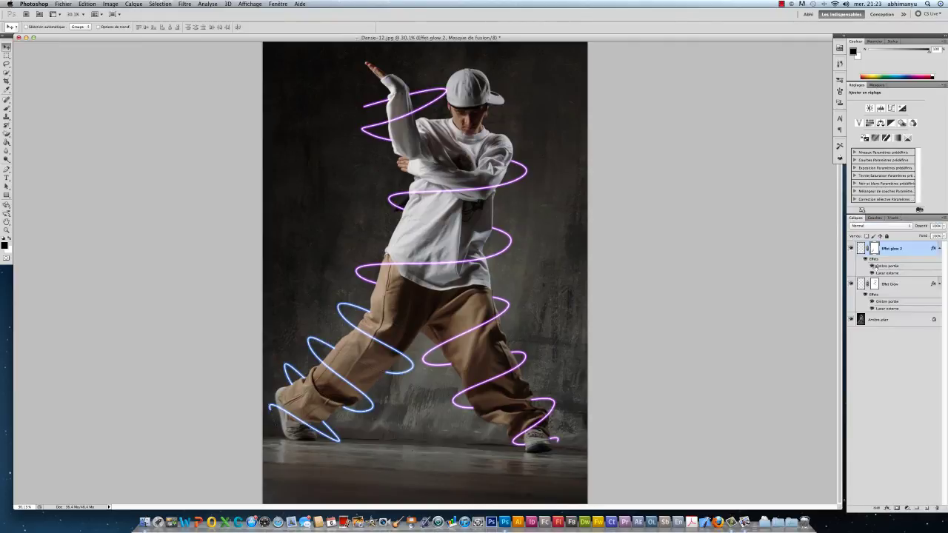